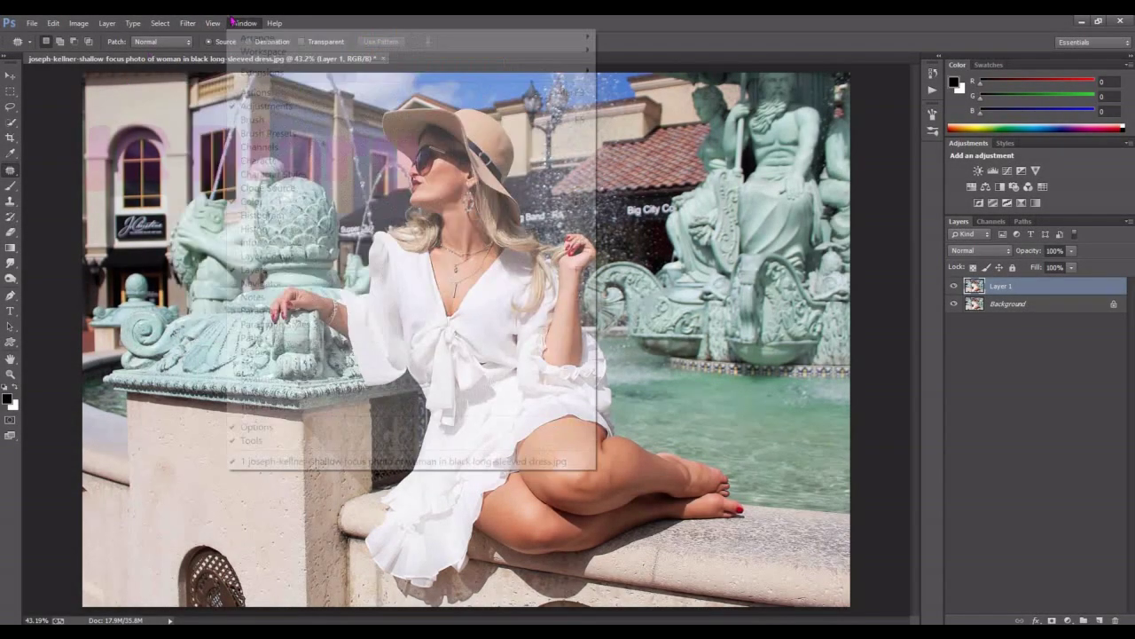
Open the portrait in Camera Raw and set Temperature +3, Contrast +8, Shadows -11
left_click(222, 106)
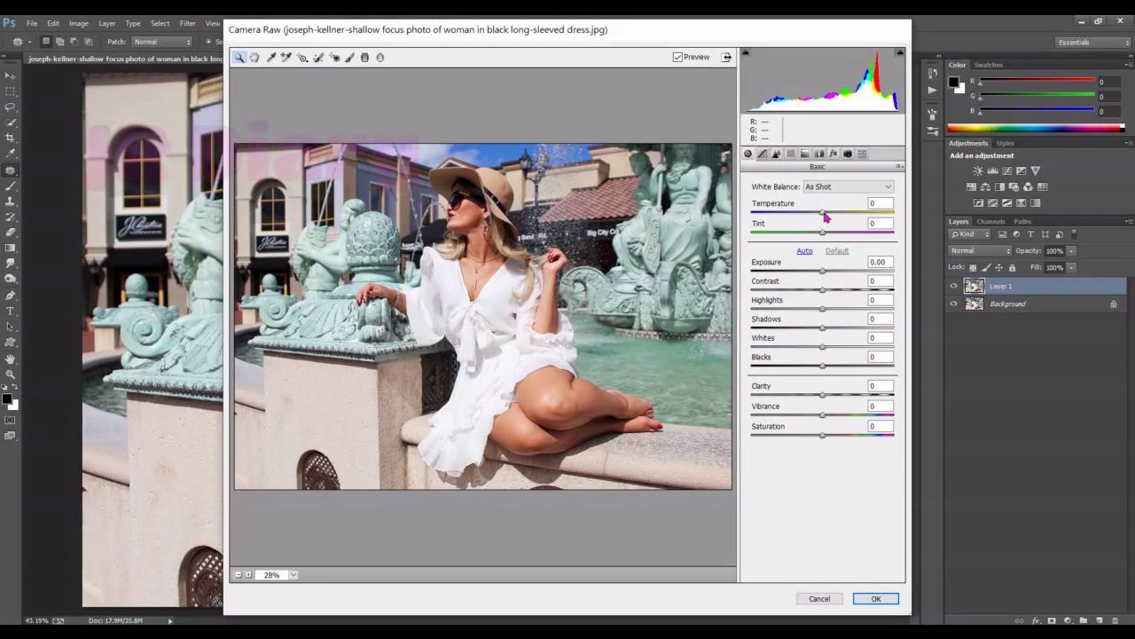
left_click_drag(823, 215, 826, 214)
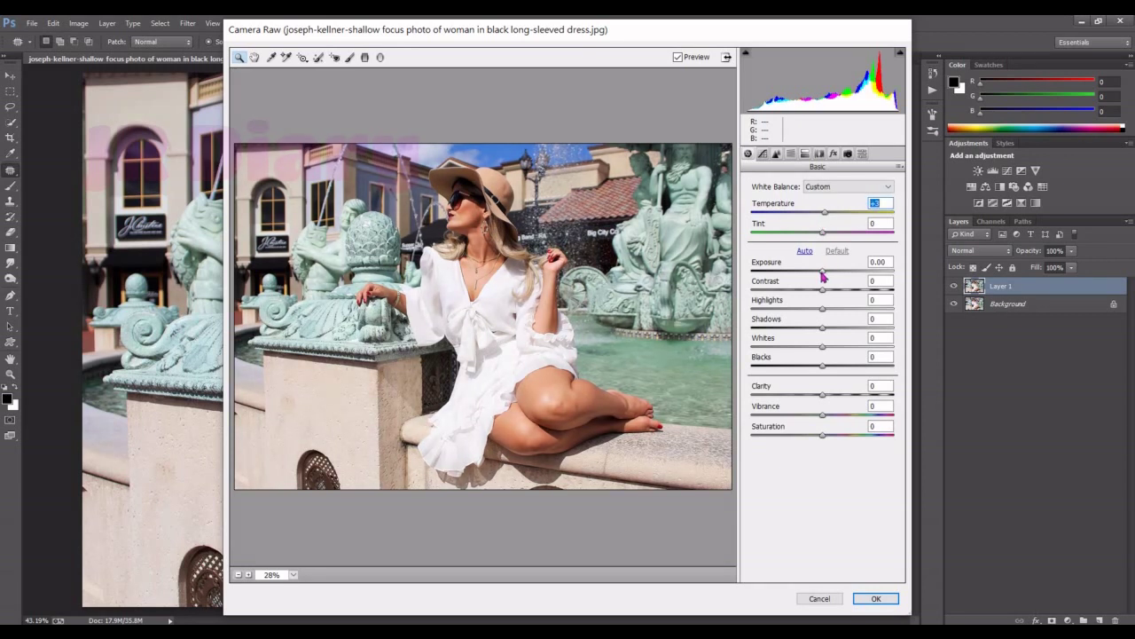
left_click_drag(822, 296, 828, 297)
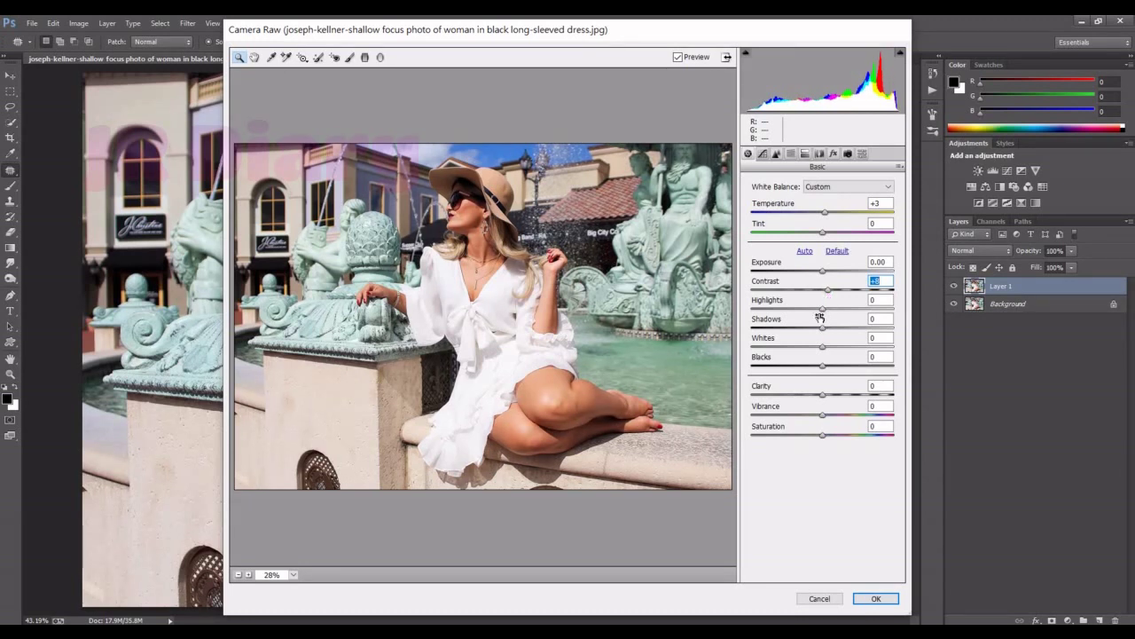
left_click_drag(820, 329, 814, 330)
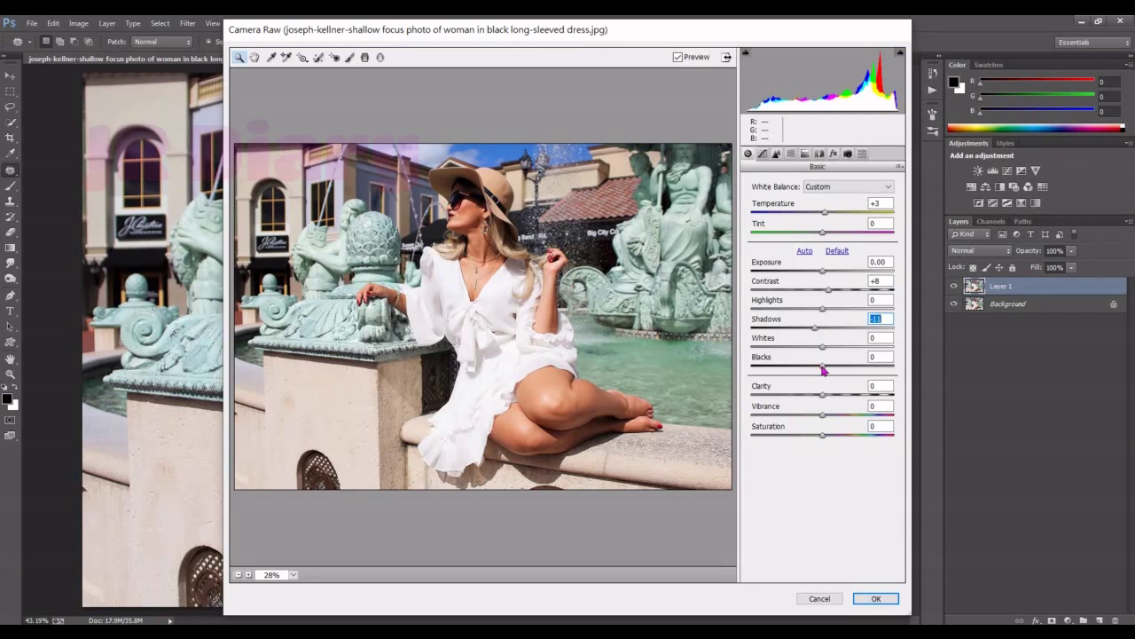
Set Blacks to -20, Whites to -18 and Clarity to +8
left_click(823, 368)
mouse_move(823, 368)
left_mouse_down()
mouse_move(808, 370)
mouse_move(805, 353)
left_mouse_up()
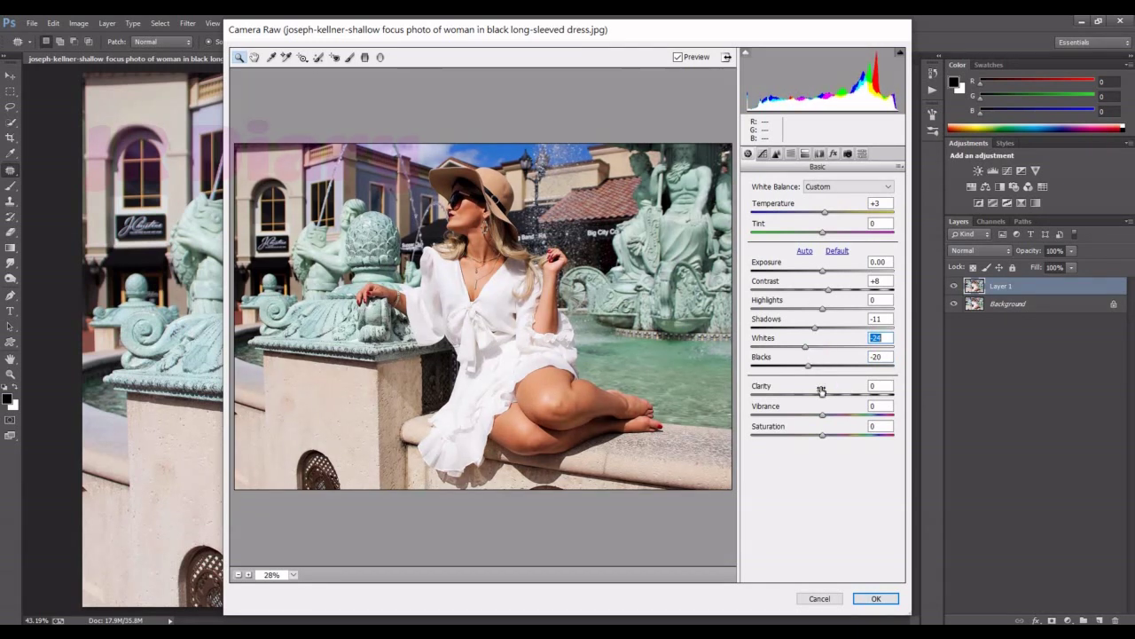
left_click_drag(806, 347, 811, 352)
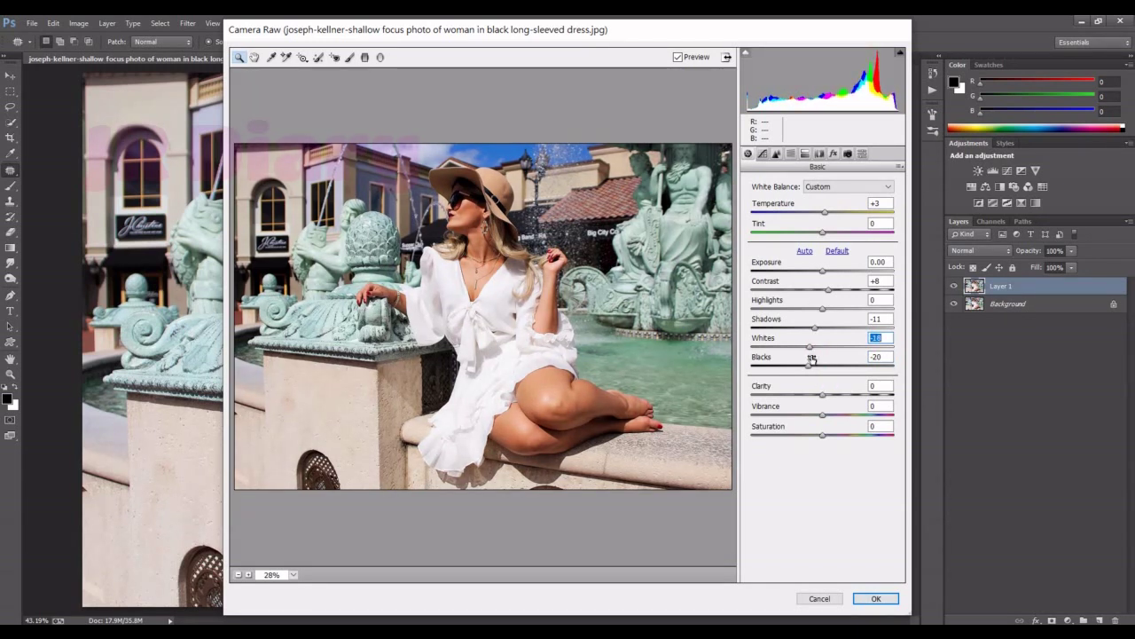
left_click(825, 399)
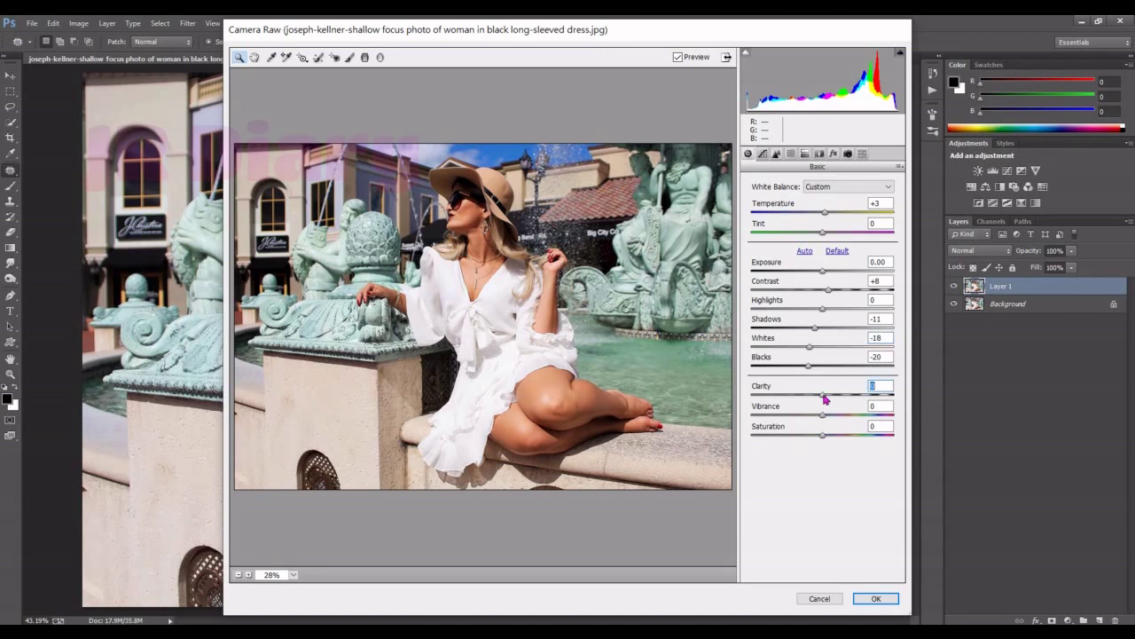
left_click_drag(824, 399, 830, 399)
Apply Luminance noise reduction of 13 in the Detail panel
left_click(762, 154)
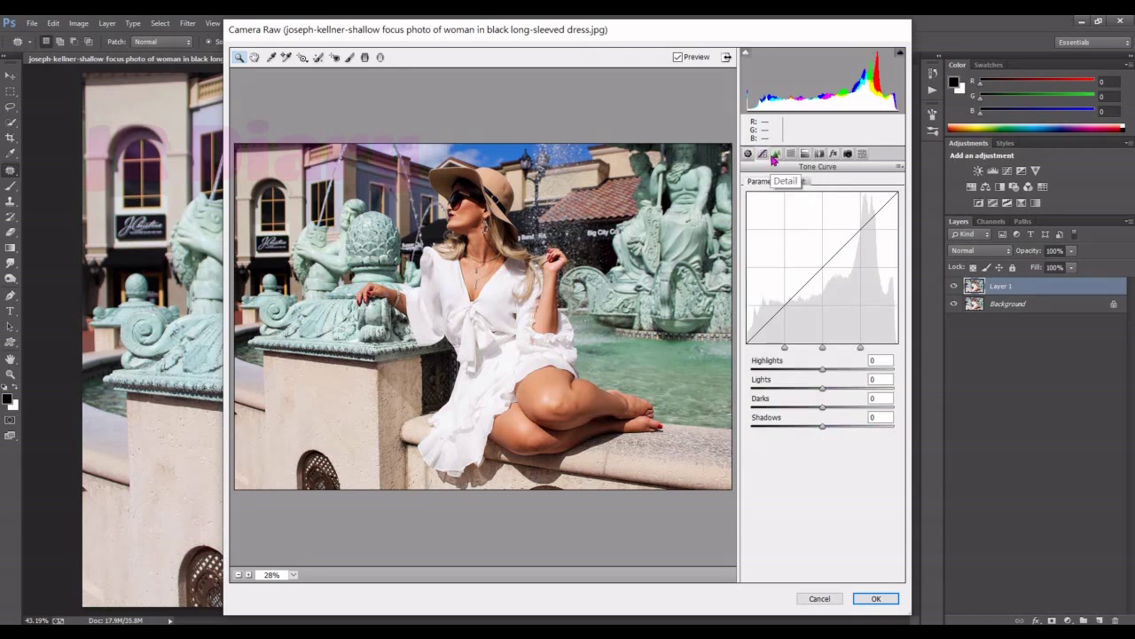
left_click(775, 154)
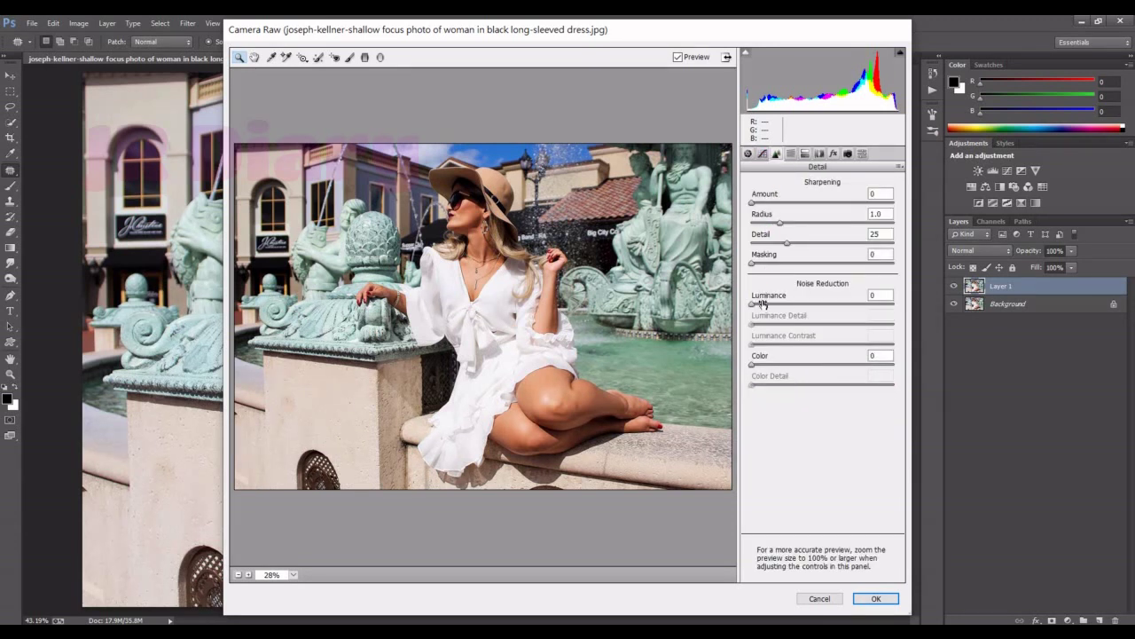
left_click_drag(753, 306, 772, 308)
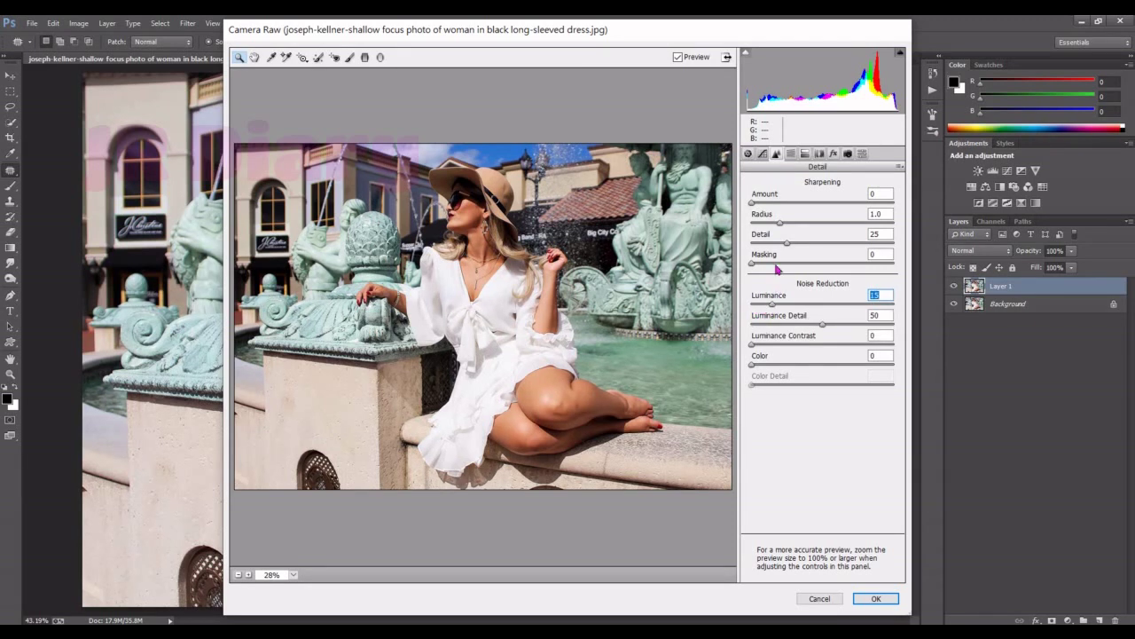
left_click(790, 157)
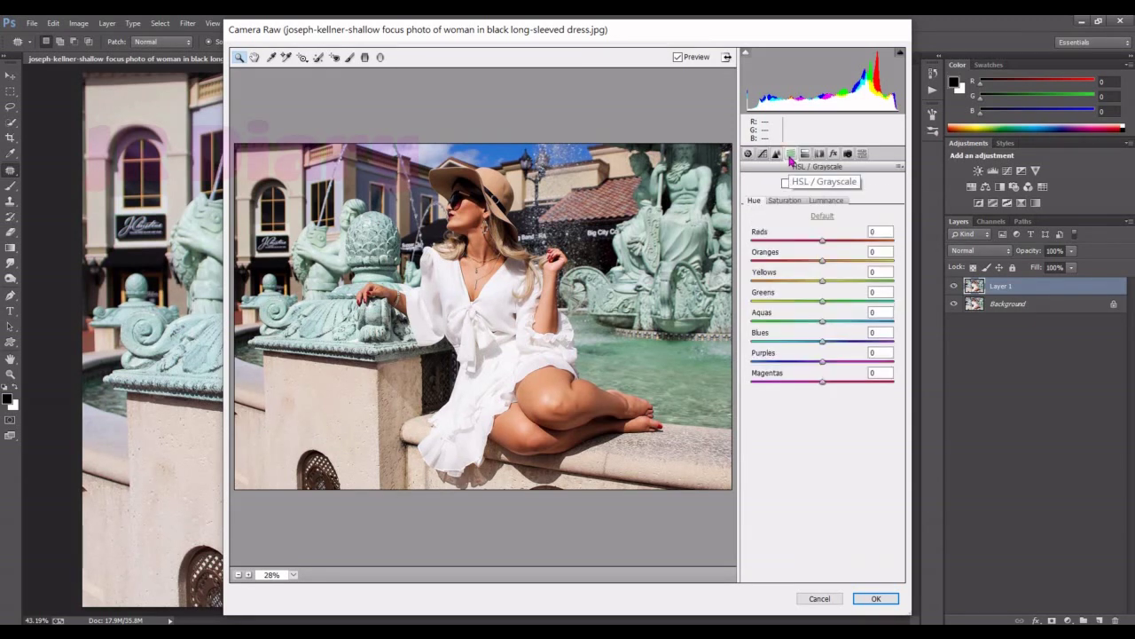
Desaturate Greens, Aquas and Blues in HSL, and raise Oranges and Yellows luminance
left_click(785, 200)
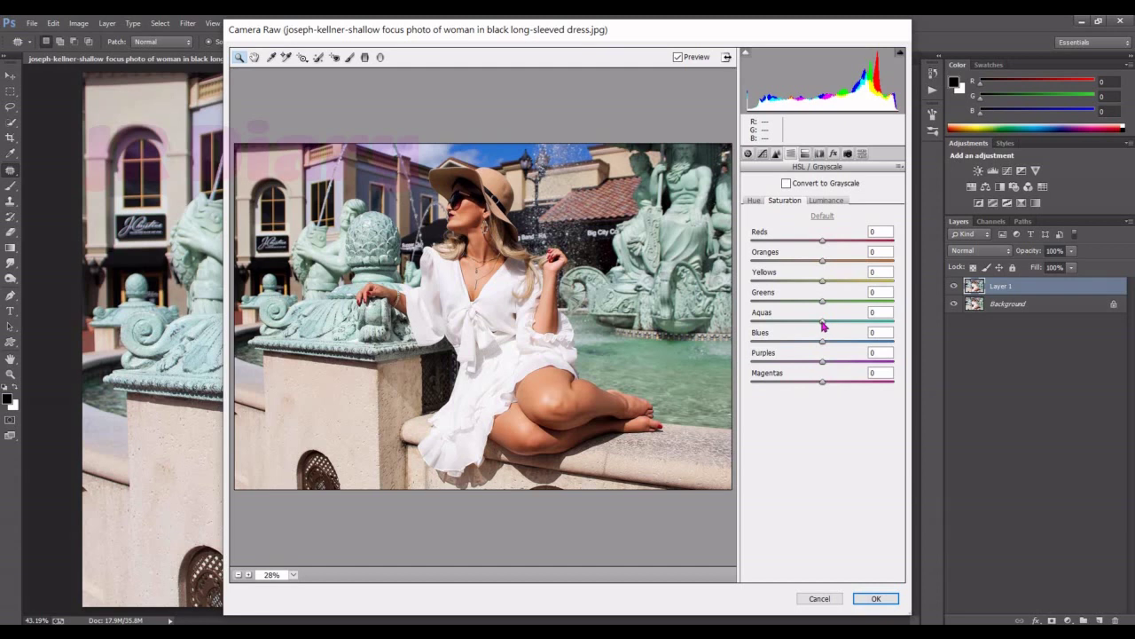
mouse_move(823, 326)
left_mouse_down()
mouse_move(773, 327)
mouse_move(814, 306)
mouse_move(771, 309)
left_mouse_up()
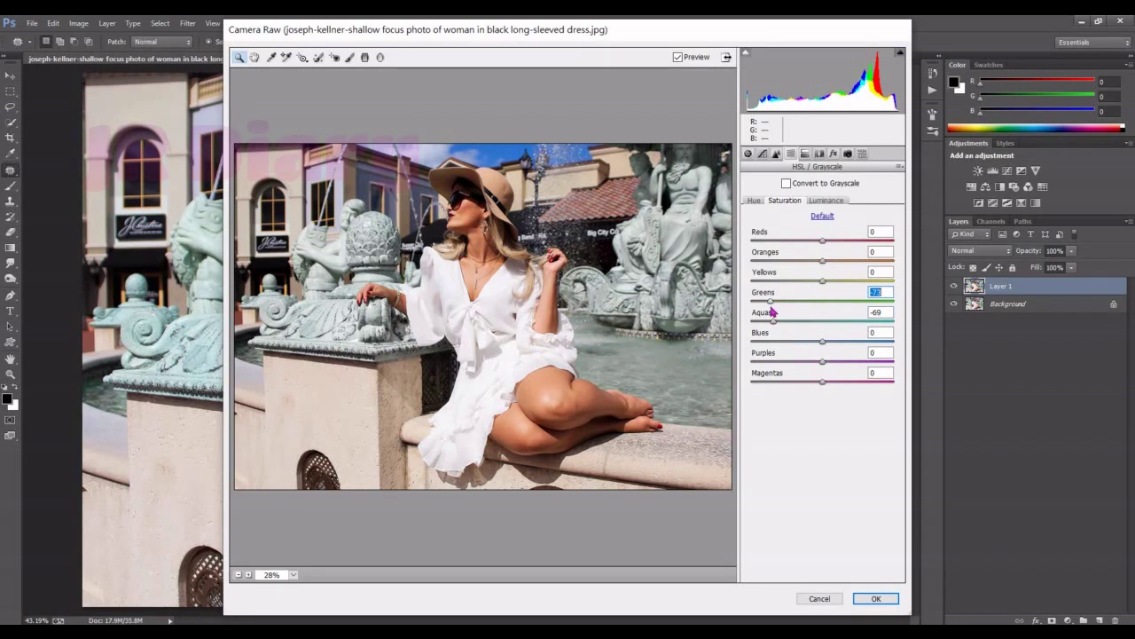
left_click(817, 202)
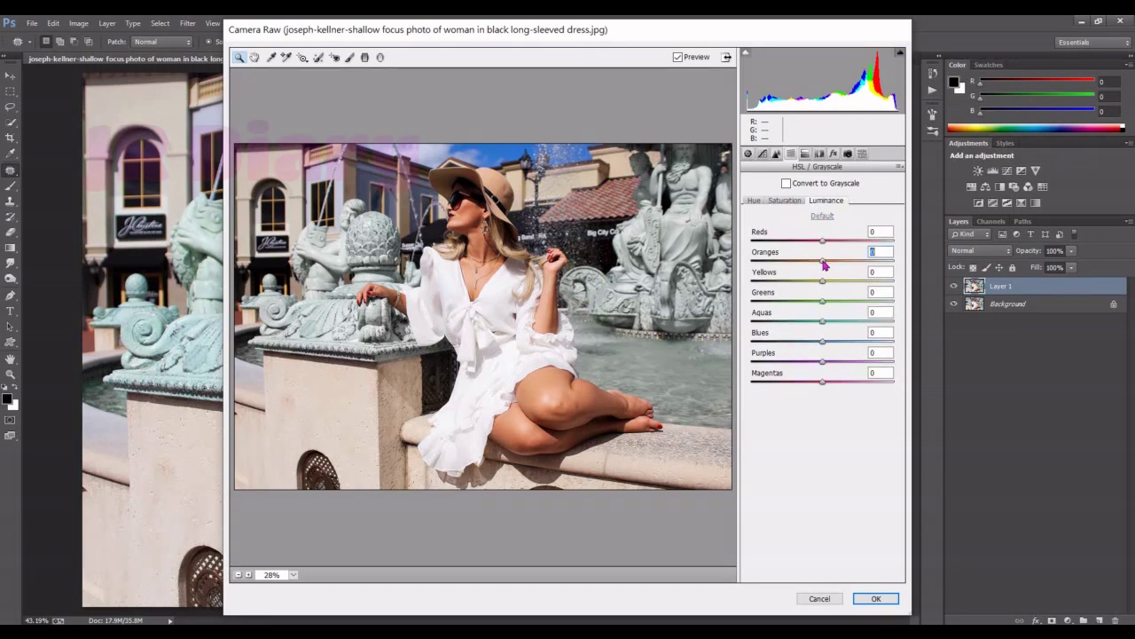
mouse_move(824, 264)
left_mouse_down()
mouse_move(836, 264)
mouse_move(827, 284)
mouse_move(847, 284)
left_mouse_up()
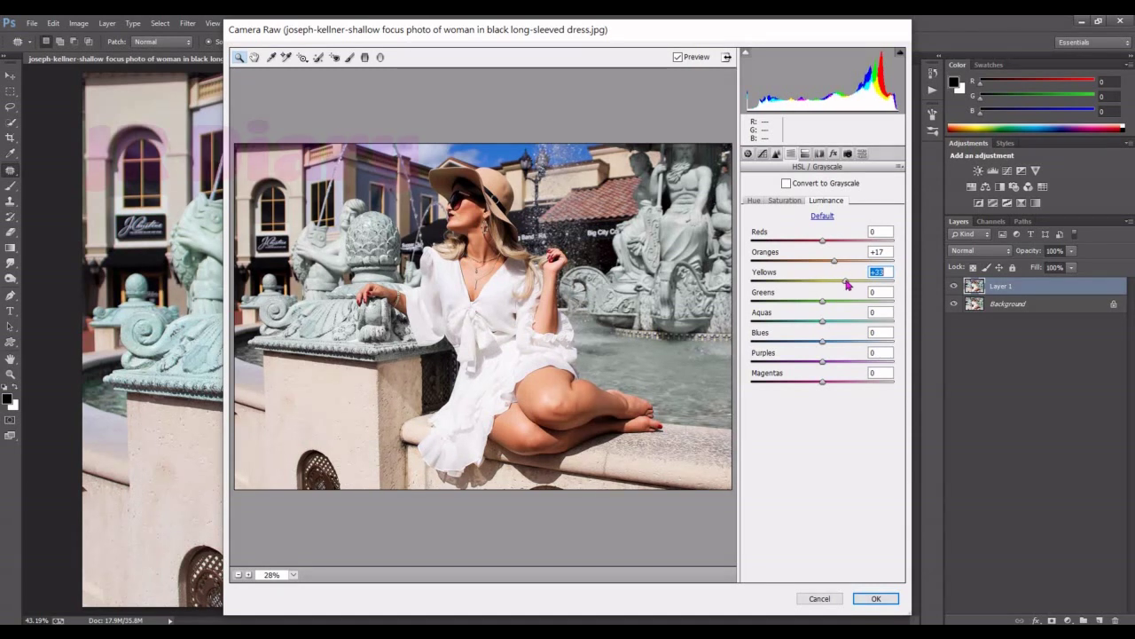
left_click(777, 202)
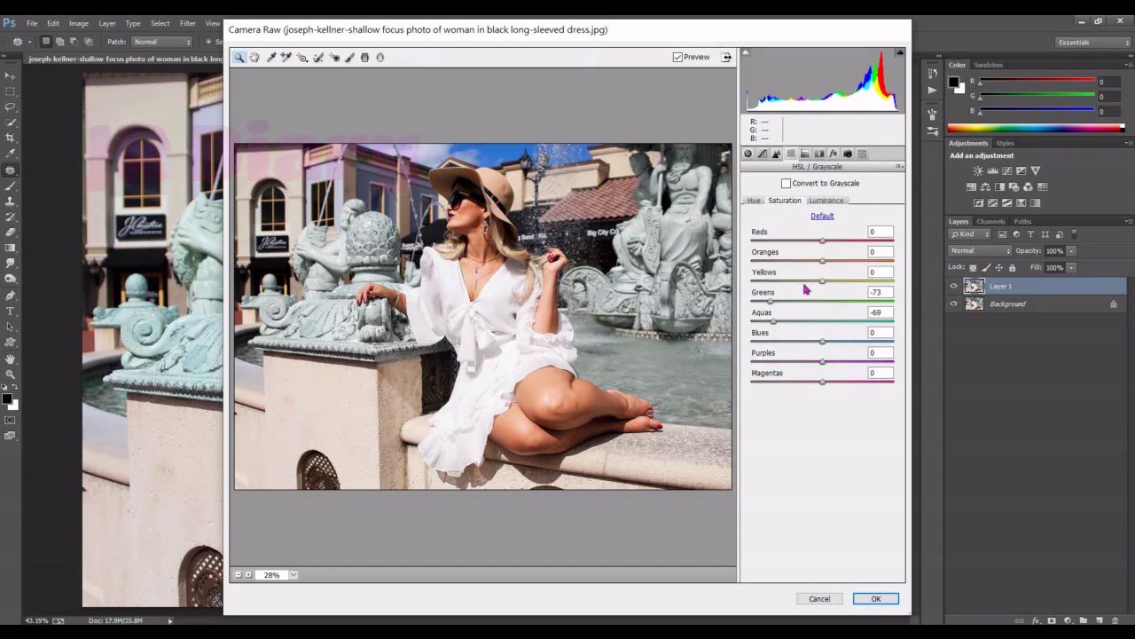
mouse_move(824, 345)
left_mouse_down()
mouse_move(782, 350)
mouse_move(792, 350)
left_mouse_up()
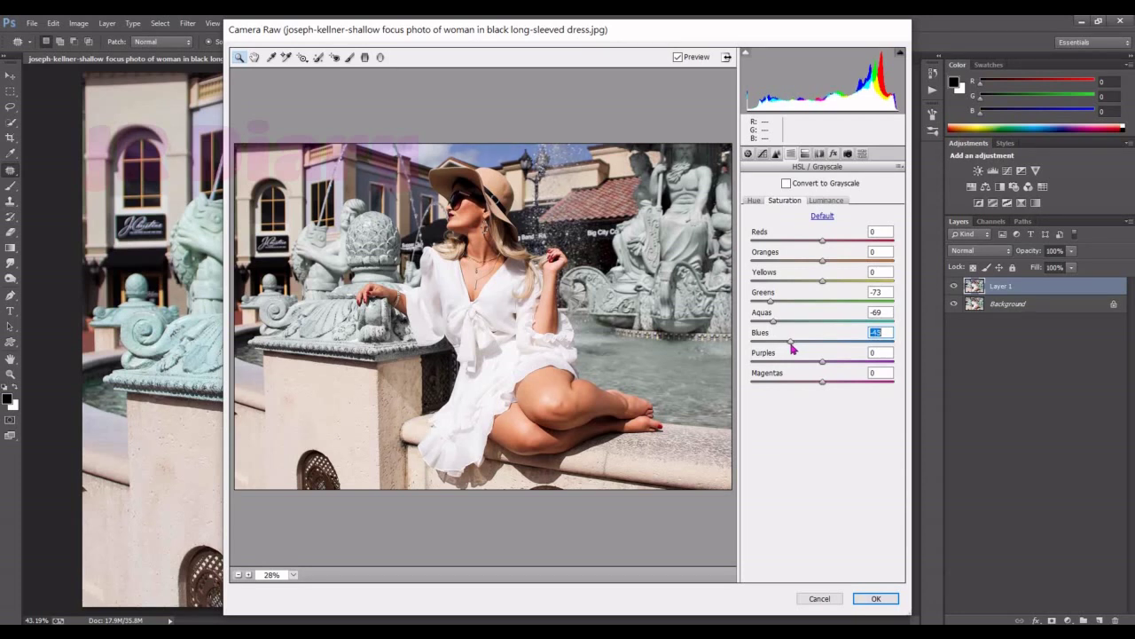
Shift Greens and Aquas hue left, nudge Oranges and Reds right, and brighten Reds
left_click(754, 200)
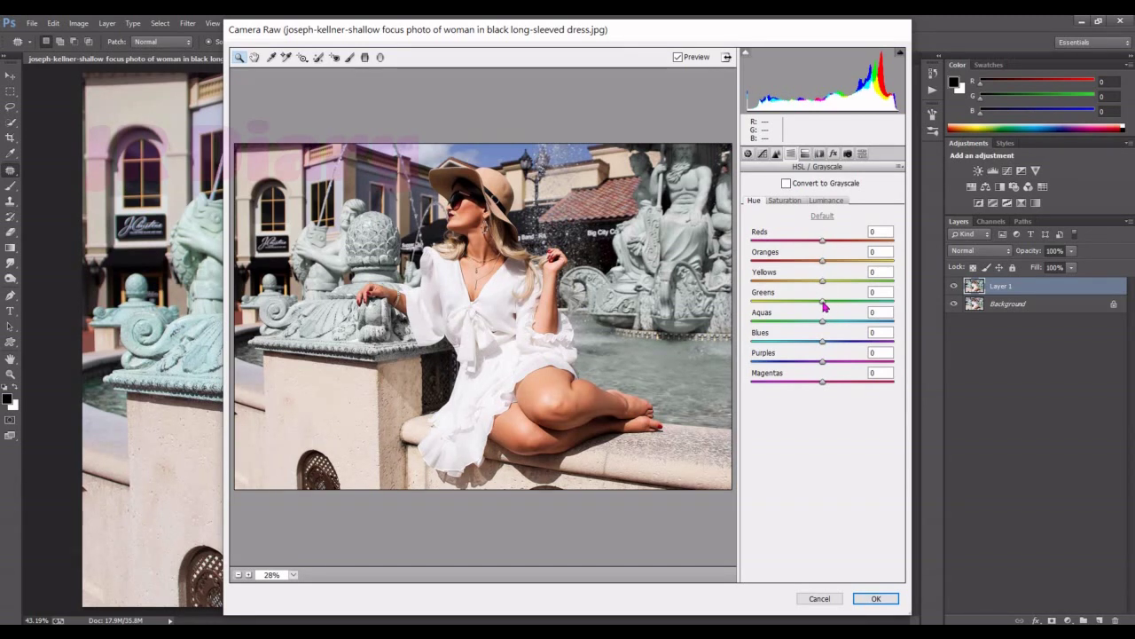
mouse_move(823, 302)
left_mouse_down()
mouse_move(768, 306)
mouse_move(810, 327)
left_mouse_up()
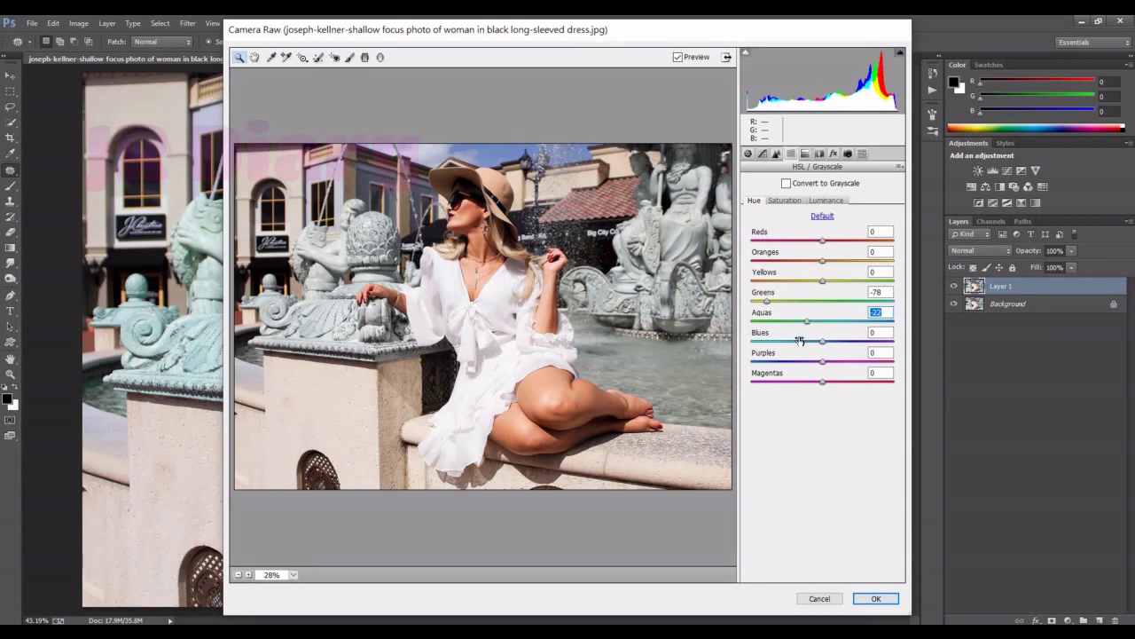
left_click_drag(823, 261, 827, 261)
left_click(823, 243)
left_click_drag(824, 242, 835, 242)
left_click(825, 200)
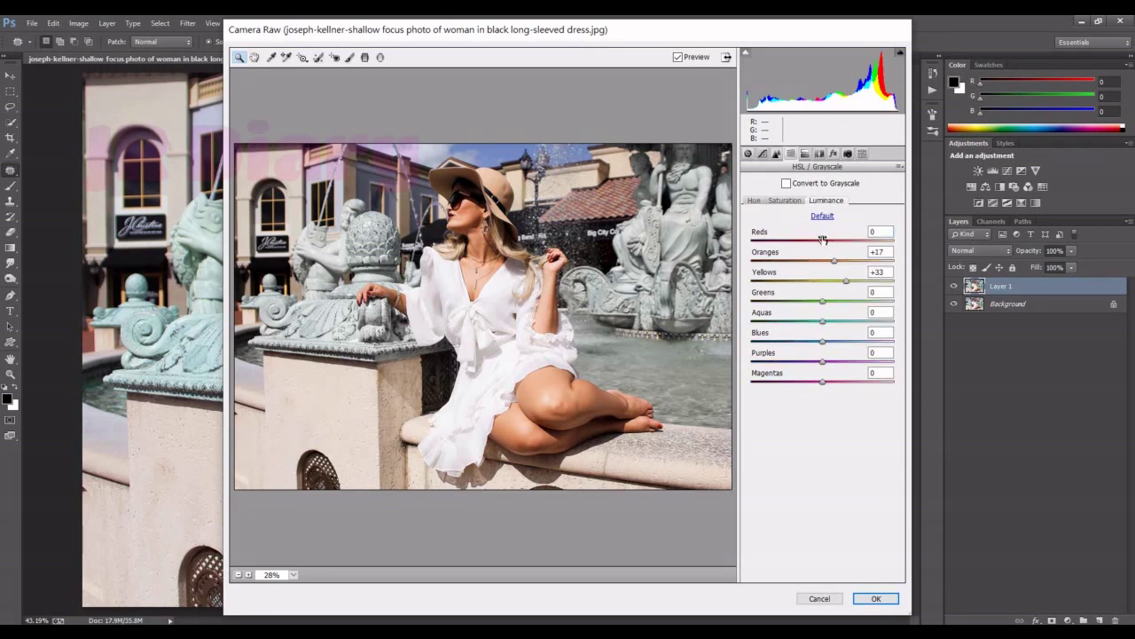
left_click_drag(823, 239, 837, 247)
Split-tone highlights to hue 24 with saturation 10, and shadows to hue 57
left_click(804, 154)
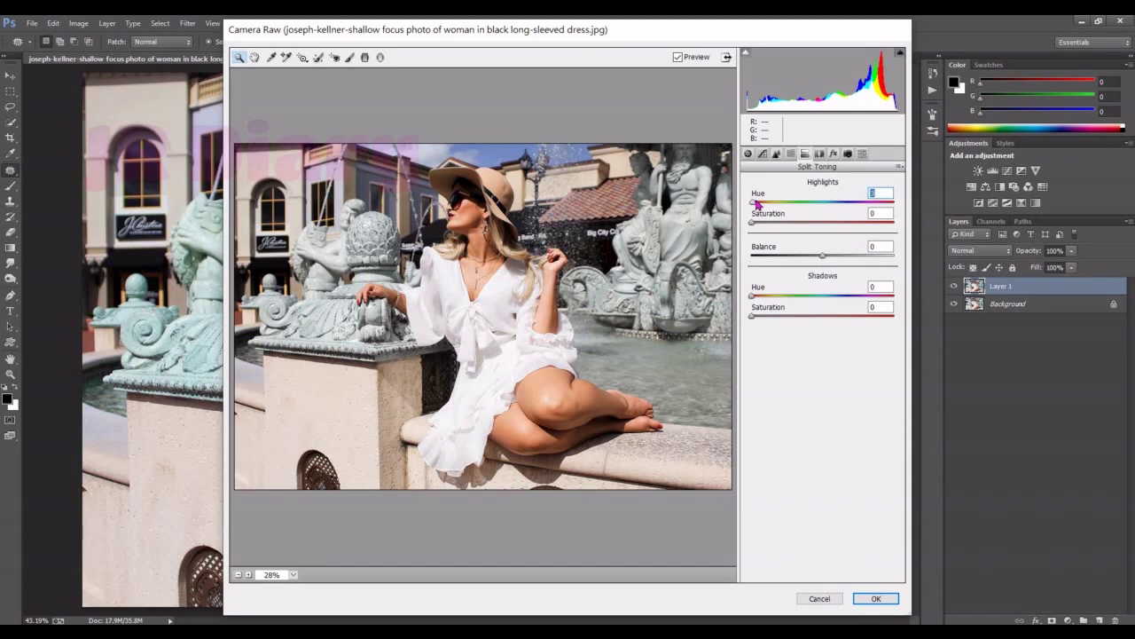
left_click_drag(756, 204, 764, 205)
left_click_drag(754, 224, 769, 227)
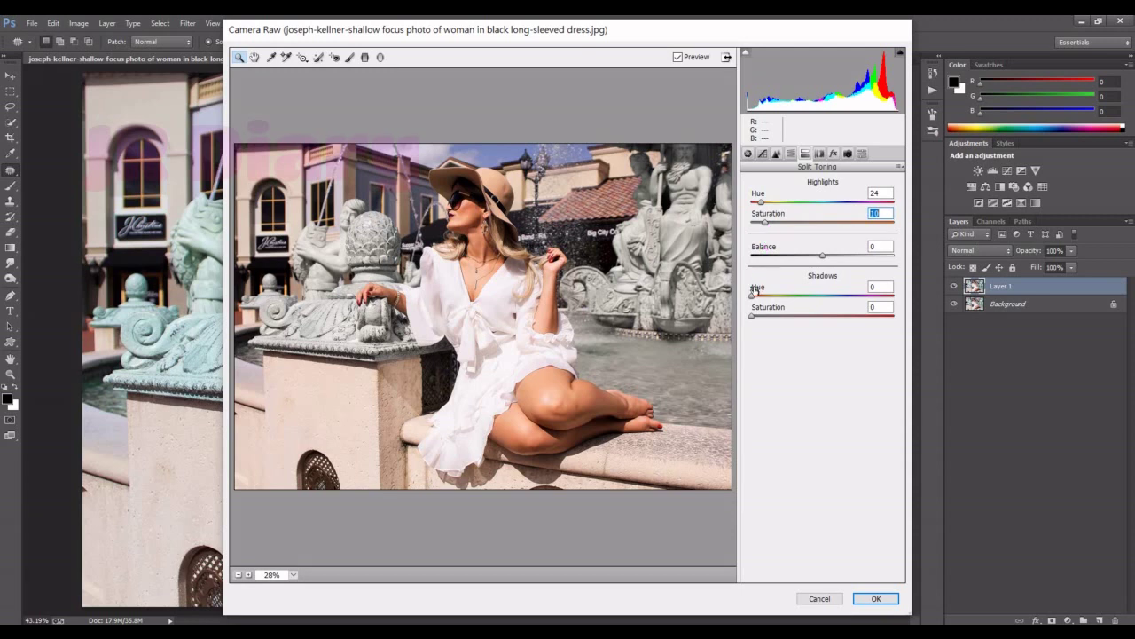
left_click_drag(752, 298, 774, 300)
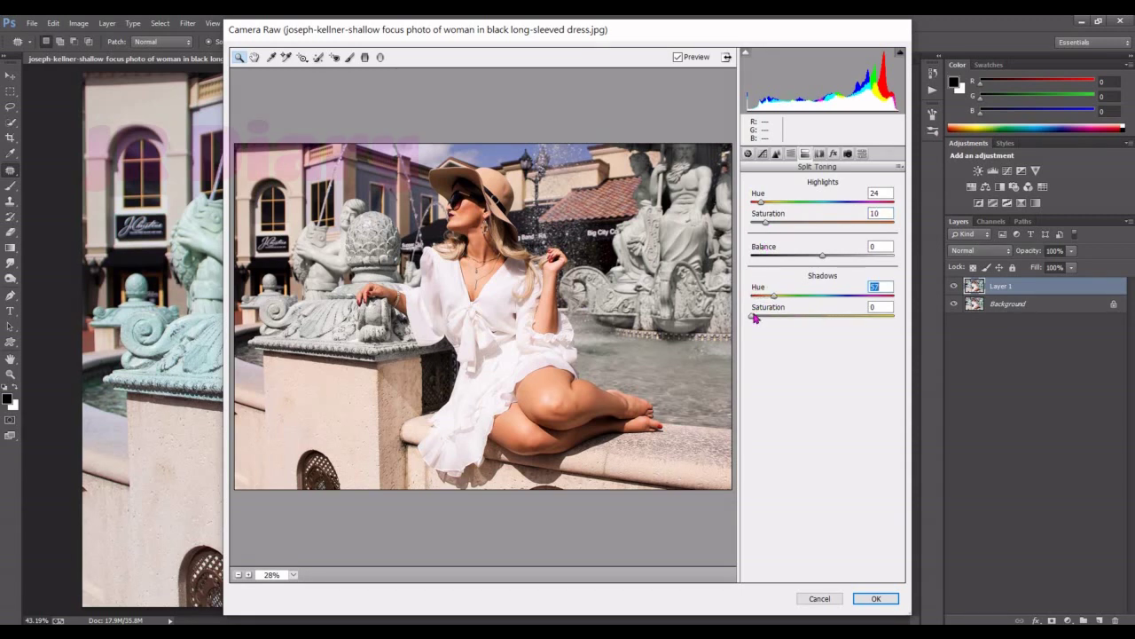
left_click_drag(753, 317, 758, 318)
Set calibration Red Primary Hue -10, Green Primary Hue -28 and Green Saturation -36
left_click(818, 155)
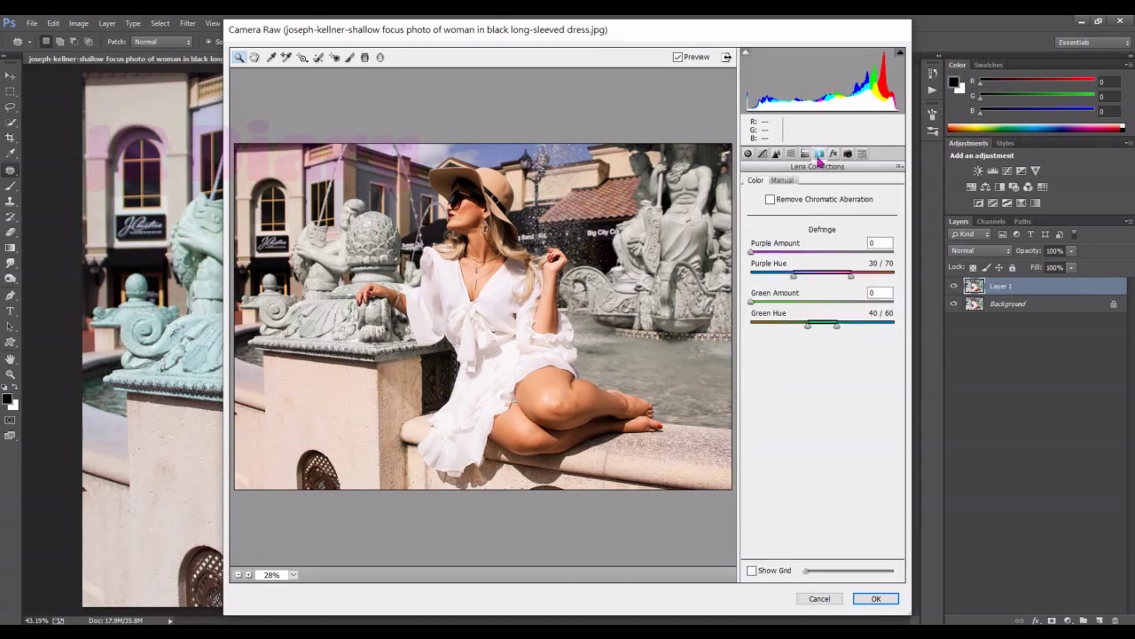
left_click(833, 153)
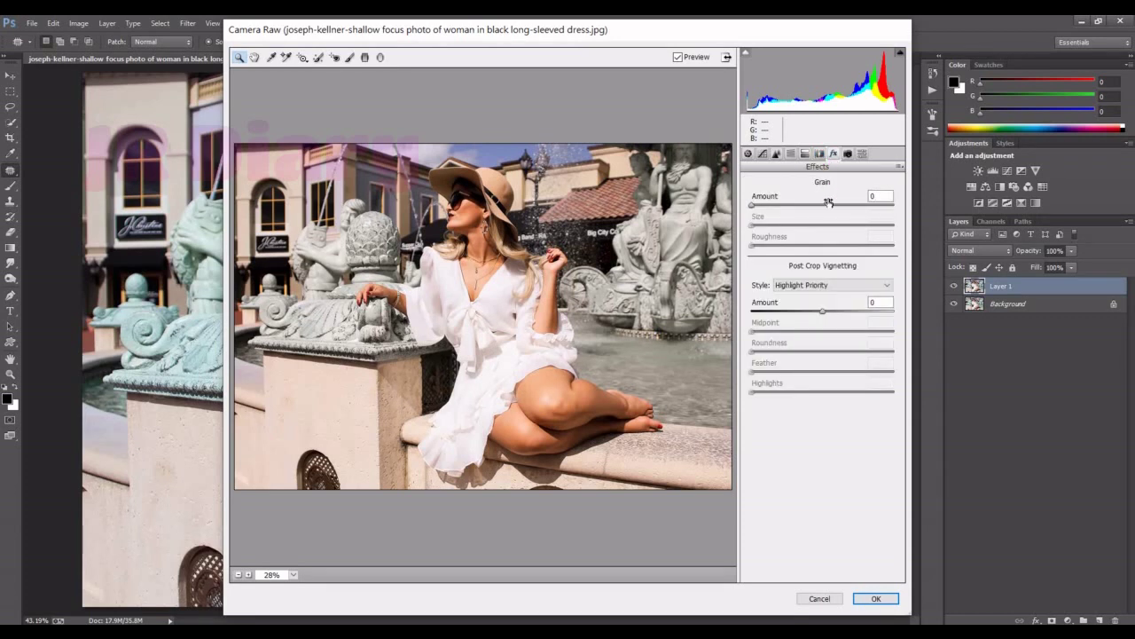
left_click(848, 154)
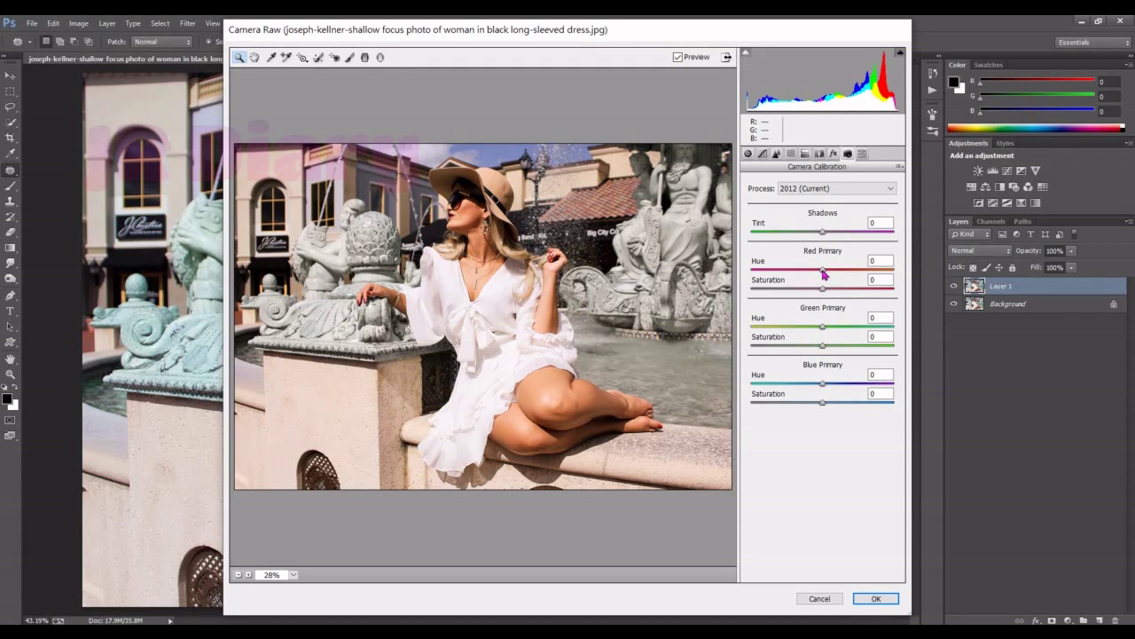
left_click_drag(821, 269, 813, 269)
left_click_drag(822, 327, 803, 328)
left_click_drag(822, 348, 800, 349)
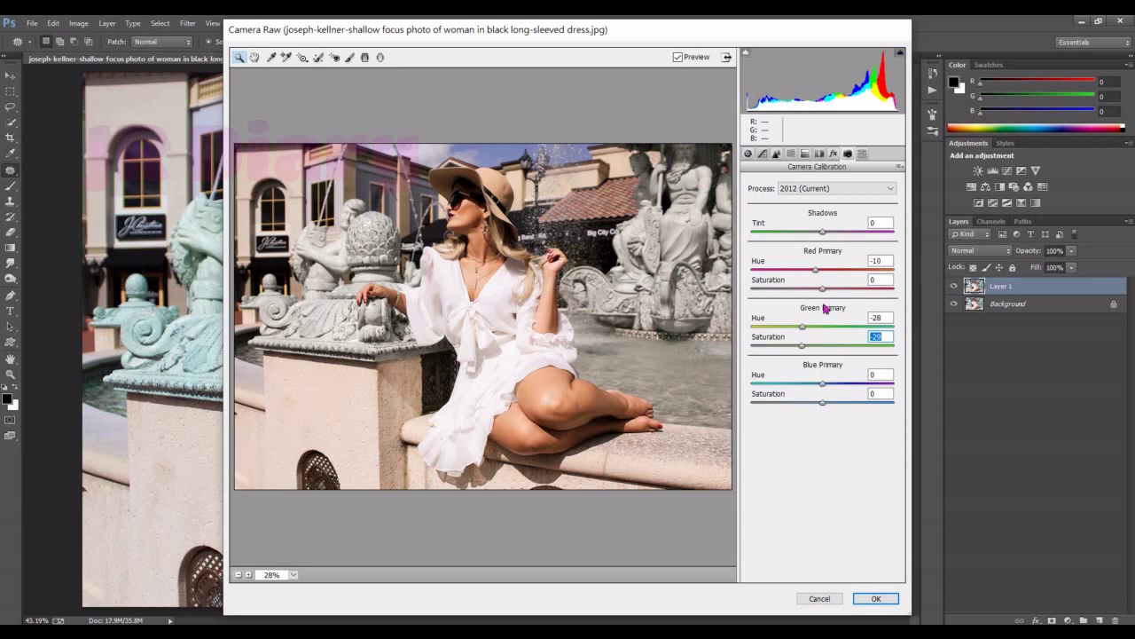
left_click(834, 155)
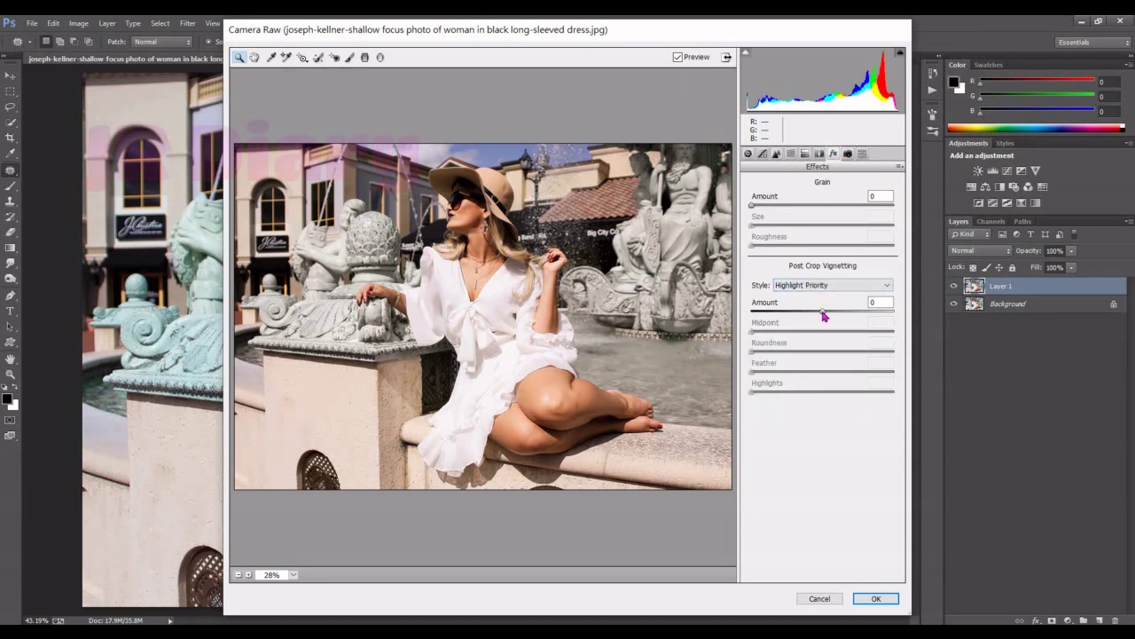
Add a post-crop vignette with Amount -17, Midpoint 45 and Feather 53
left_click_drag(823, 315, 817, 315)
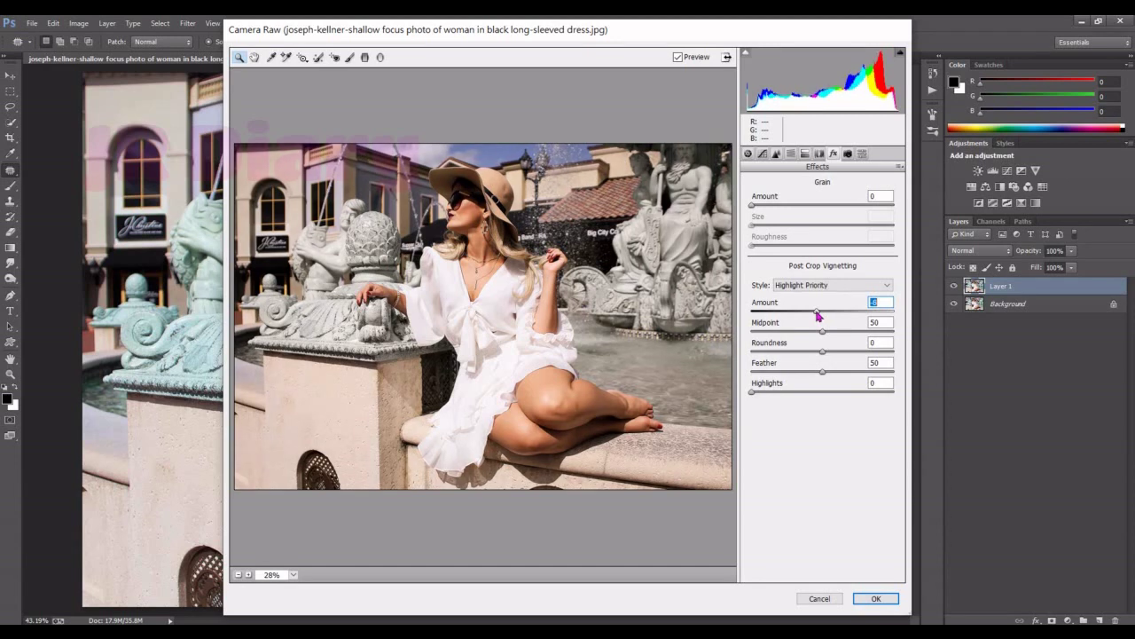
left_click(818, 333)
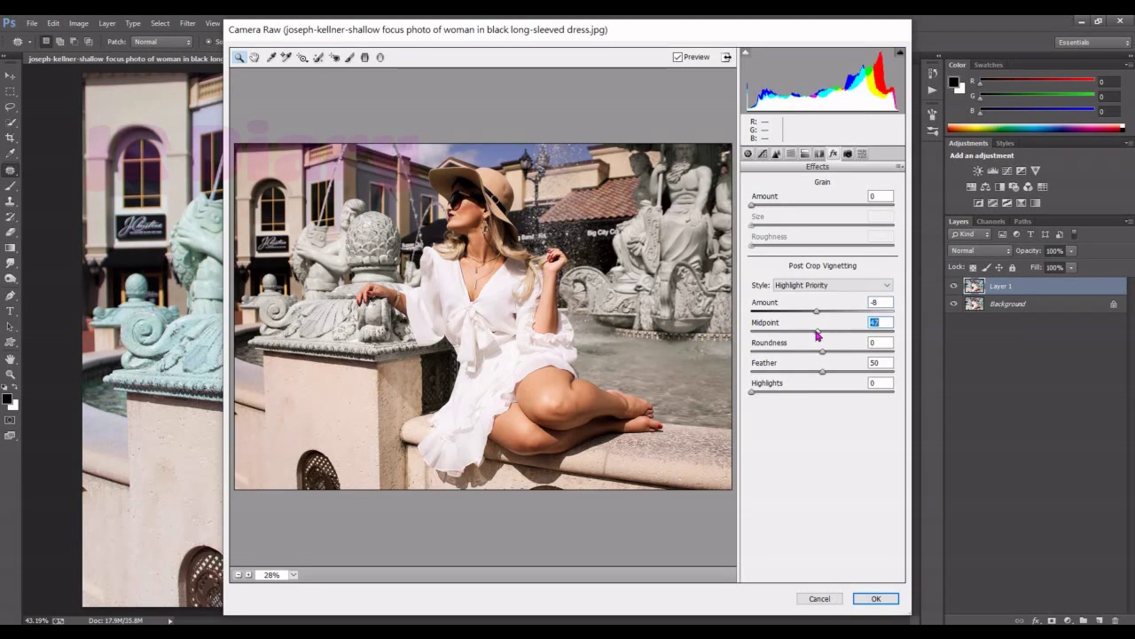
left_click_drag(818, 334, 813, 315)
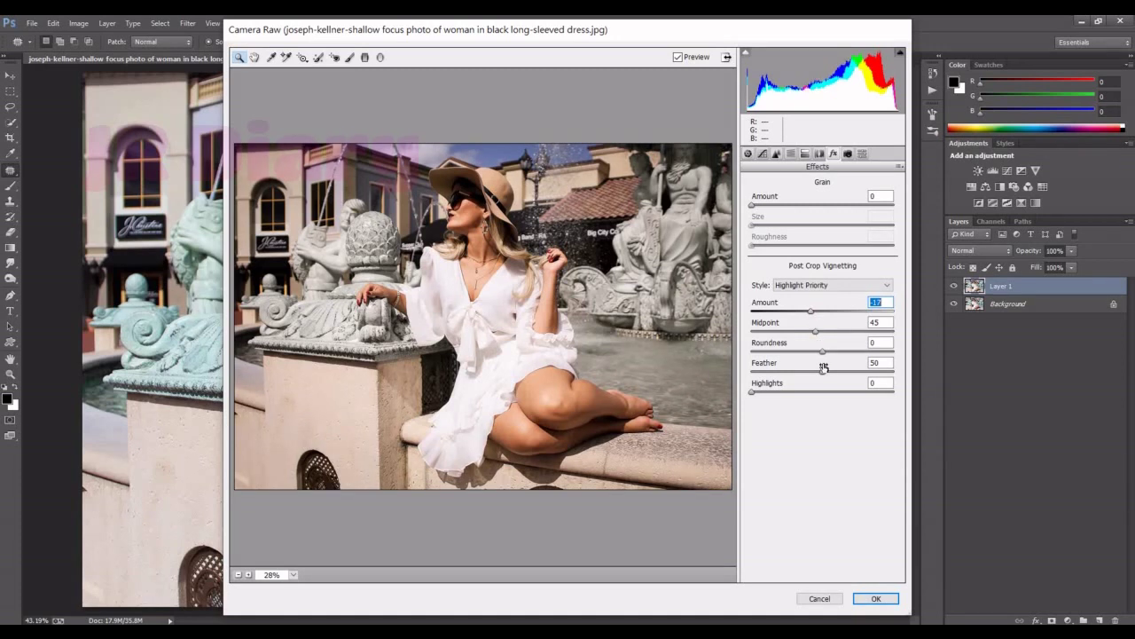
left_click_drag(825, 374, 828, 373)
left_click(749, 154)
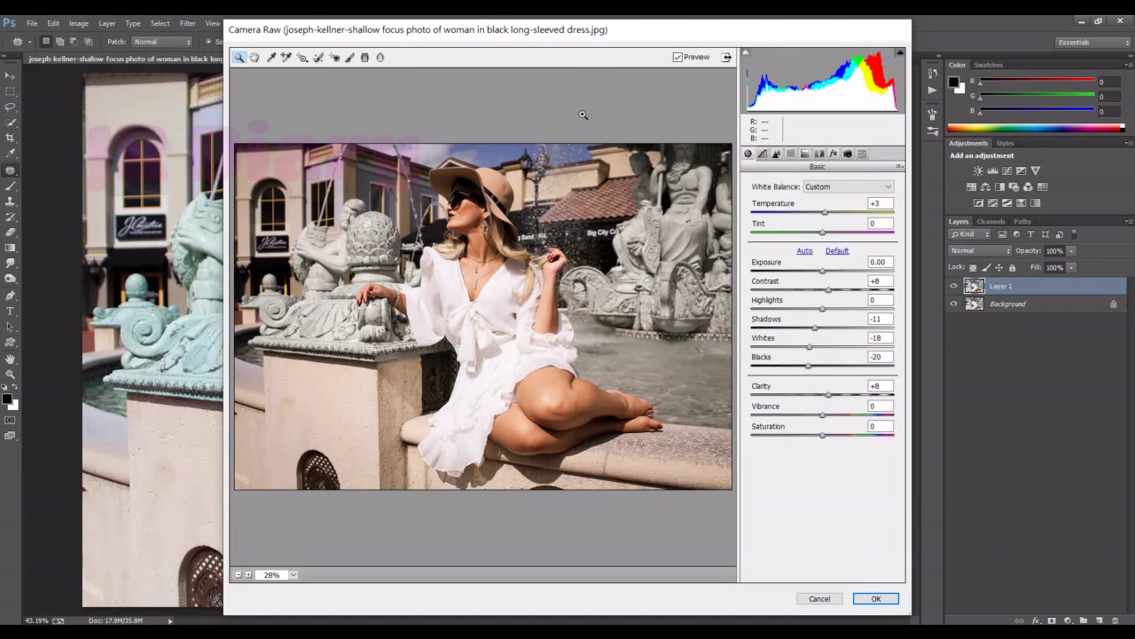
left_click(380, 58)
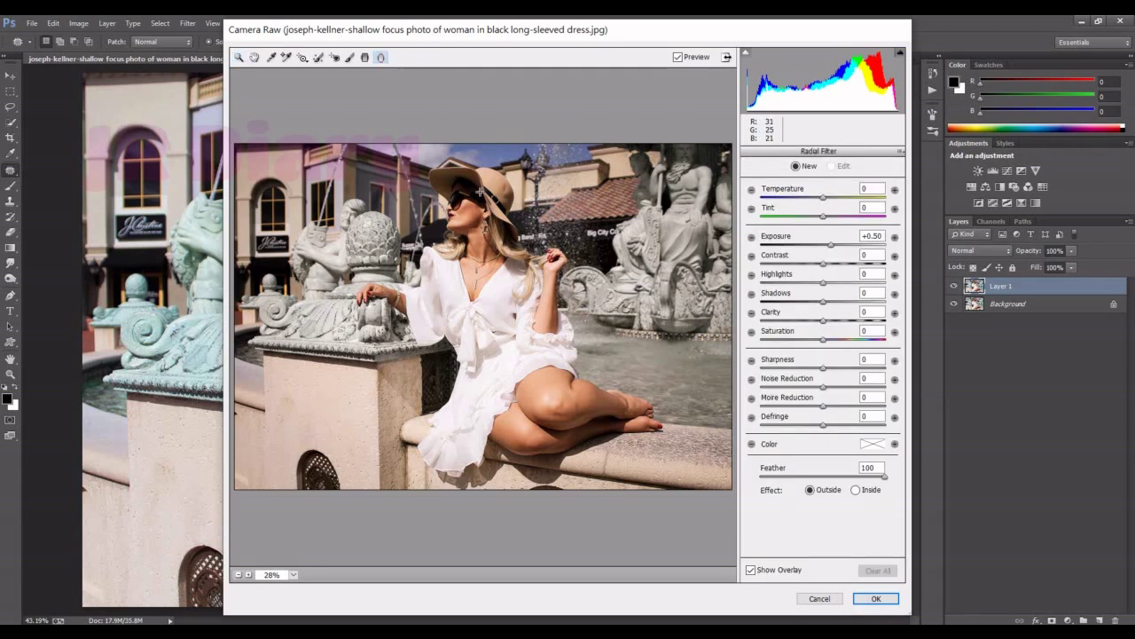
Draw a radial filter over the woman's face, brightening inside it by +0.55 exposure
left_click_drag(464, 192, 491, 227)
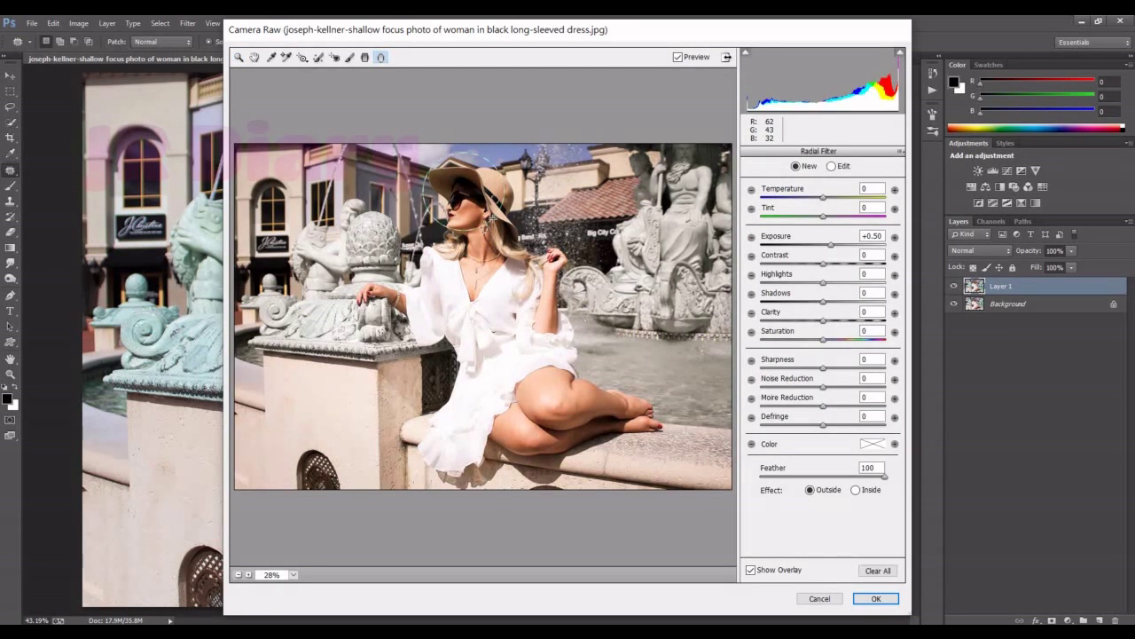
left_click(855, 489)
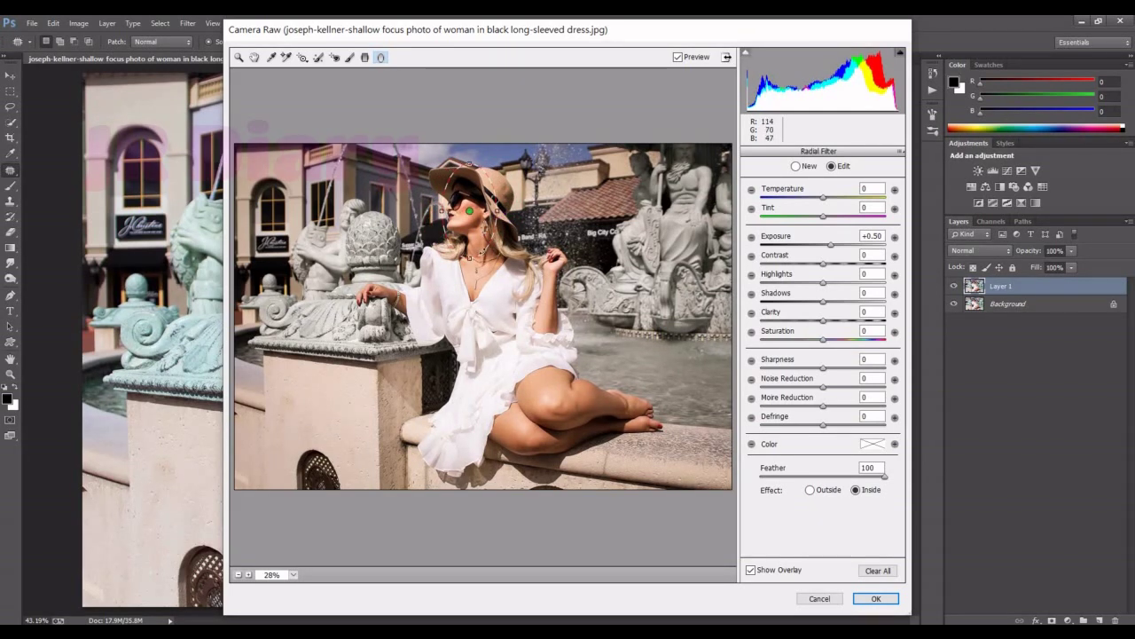
left_click_drag(469, 210, 501, 218)
key("Delete")
left_click_drag(832, 250, 833, 250)
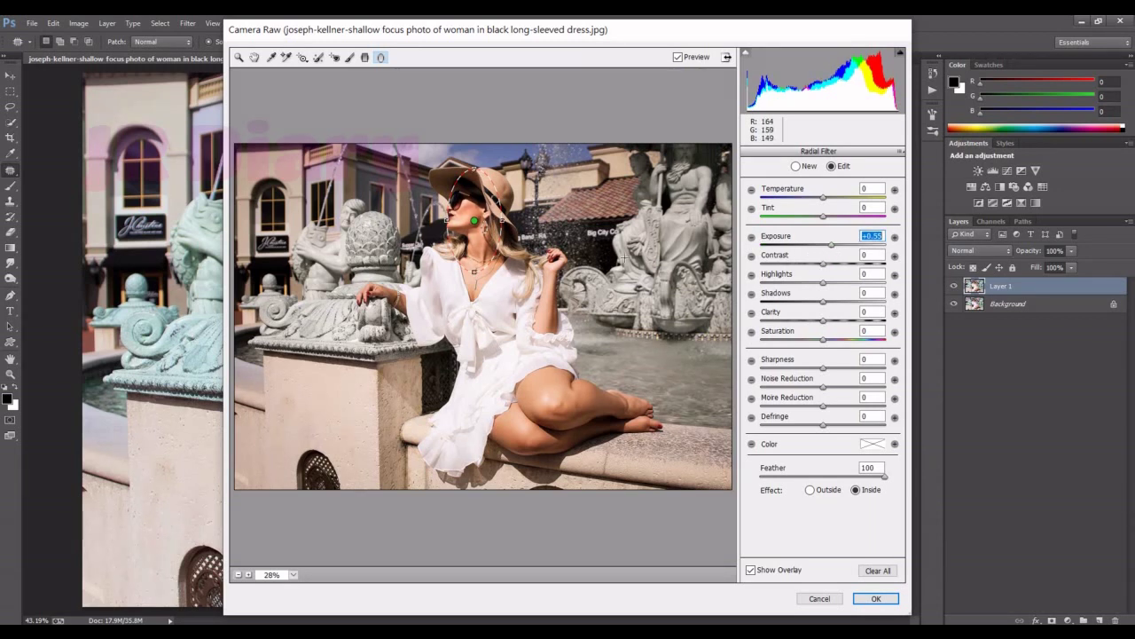
left_click(803, 167)
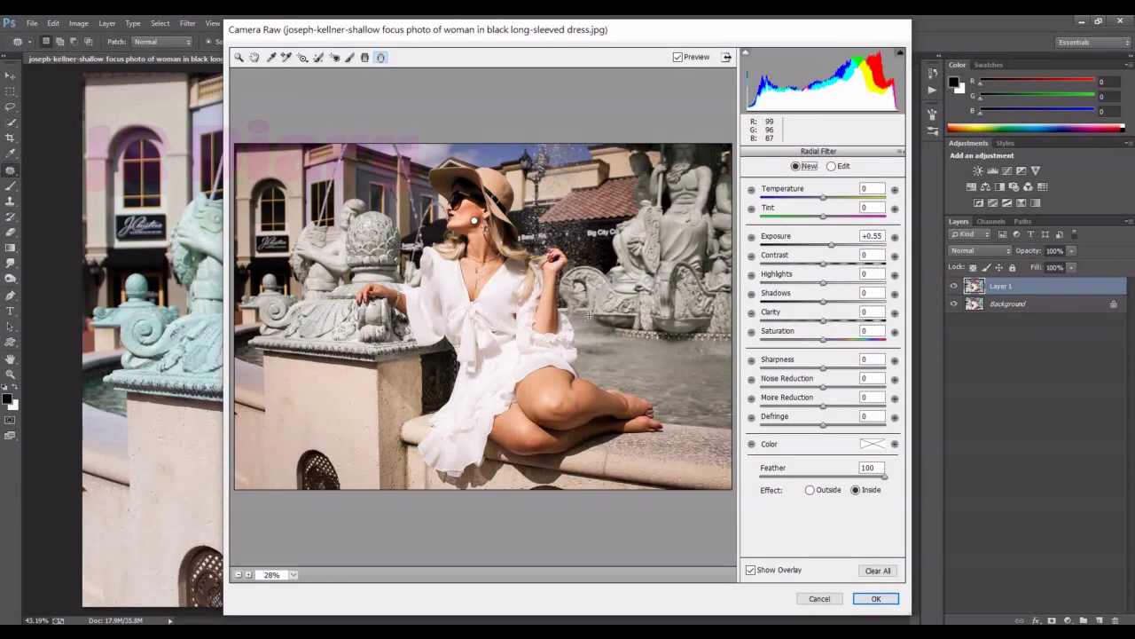
Draw a second radial filter and shape it into a tilted oval along the woman's legs
mouse_move(402, 285)
left_mouse_down()
mouse_move(500, 361)
mouse_move(509, 384)
left_mouse_up()
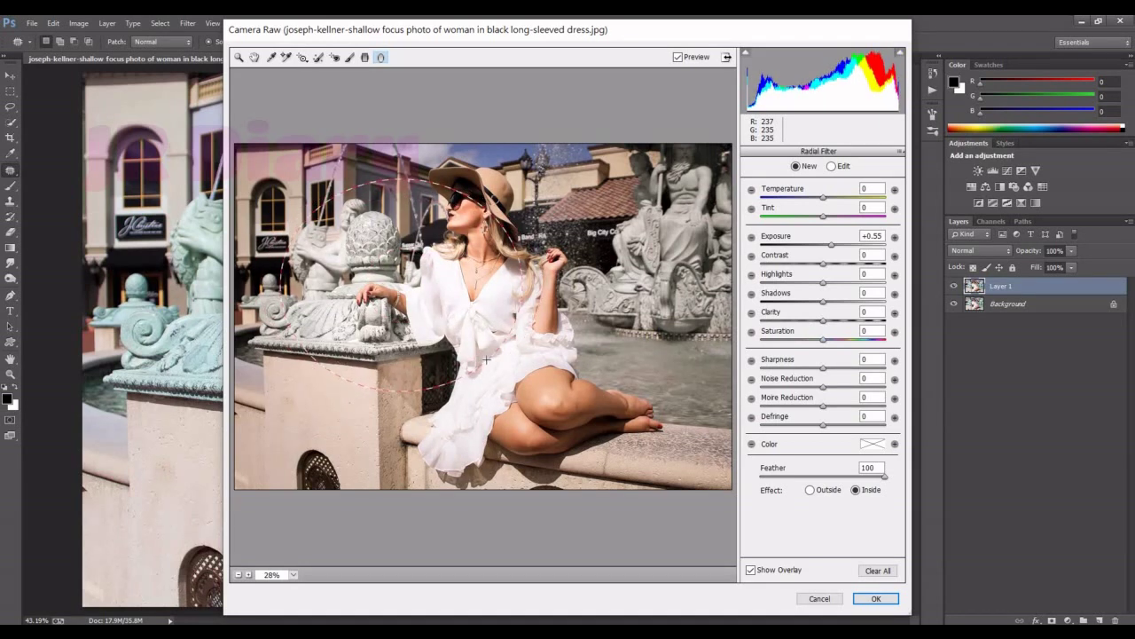
left_click_drag(455, 308, 589, 366)
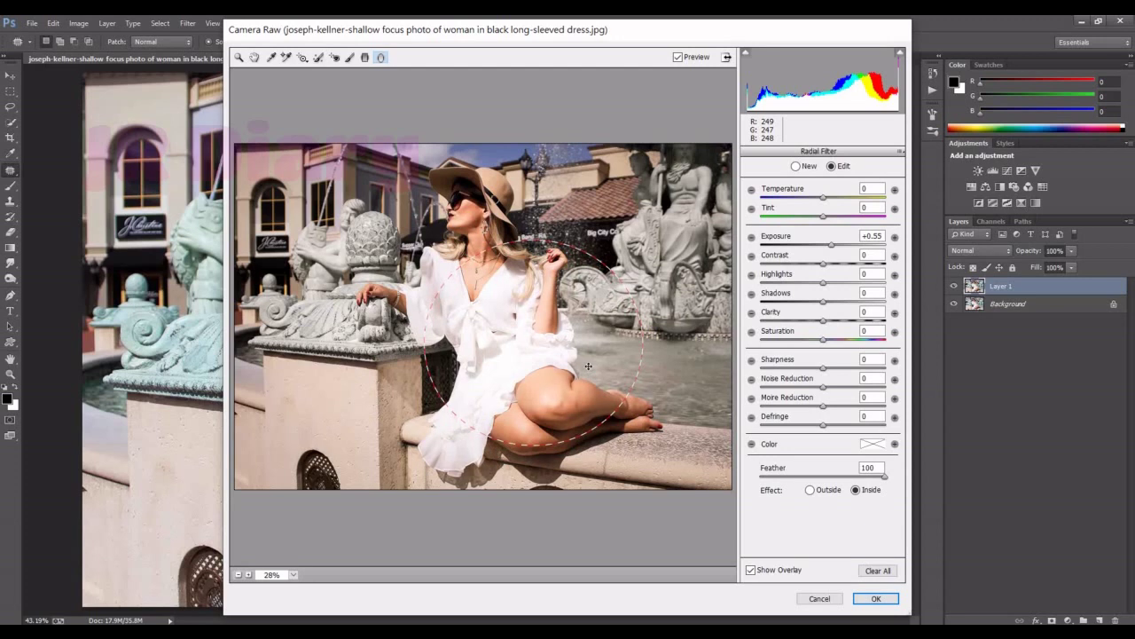
left_click_drag(587, 366, 614, 347)
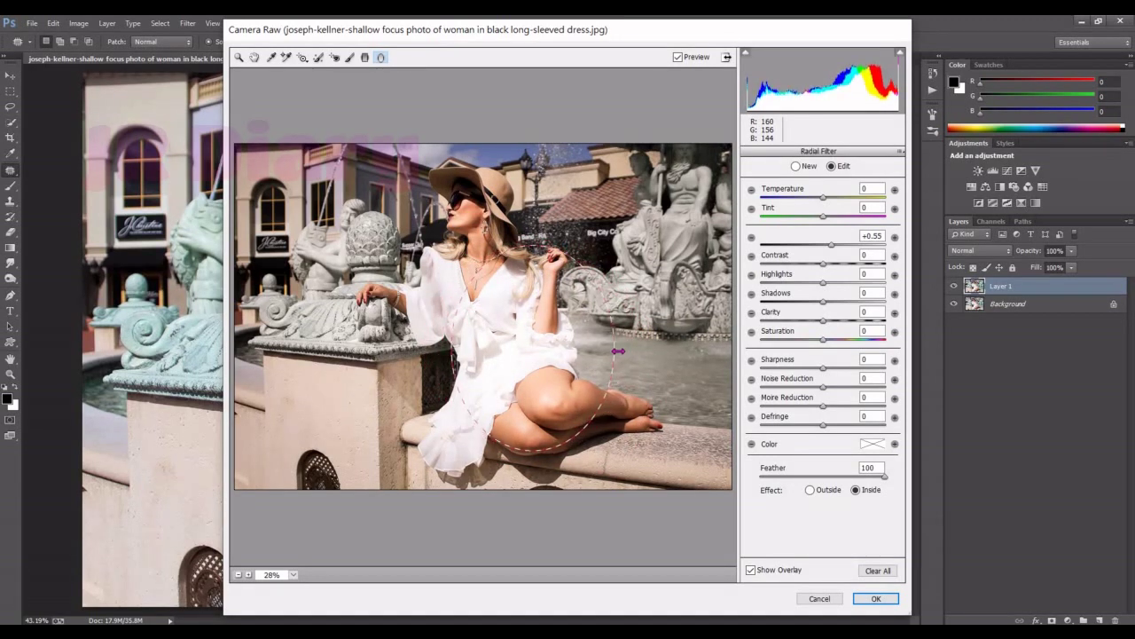
left_click(624, 314)
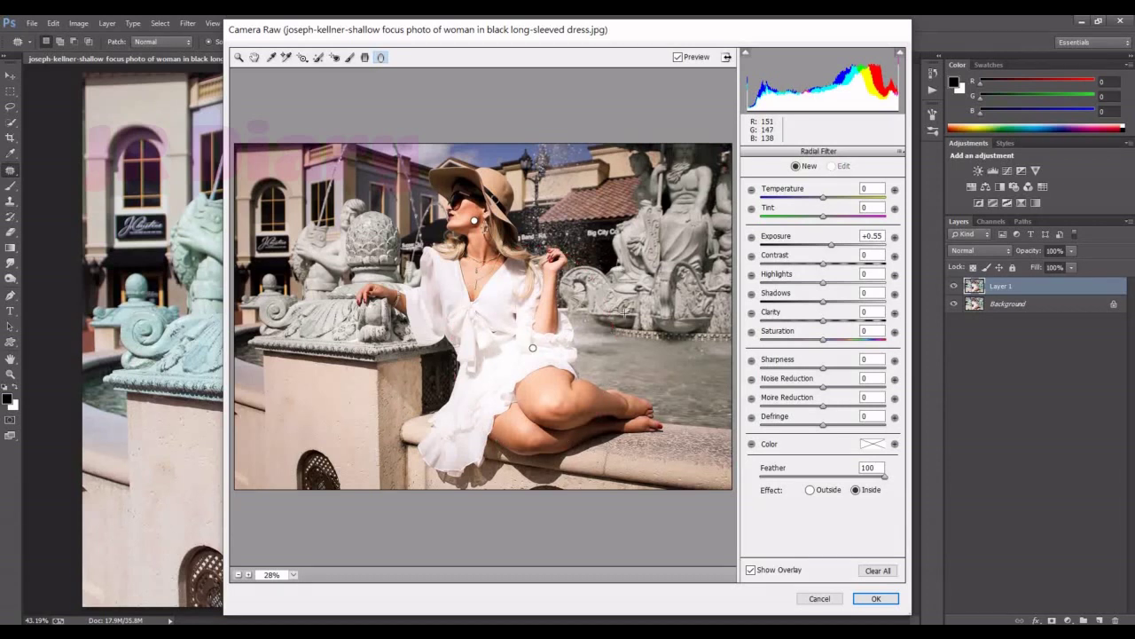
left_click(532, 348)
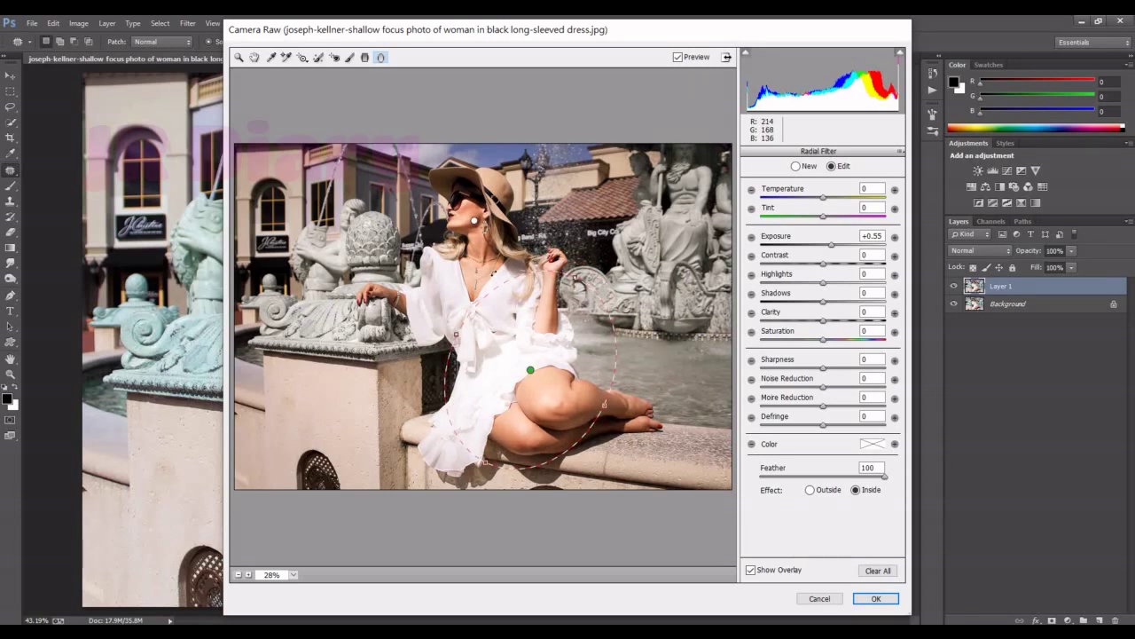
left_click_drag(604, 403, 614, 461)
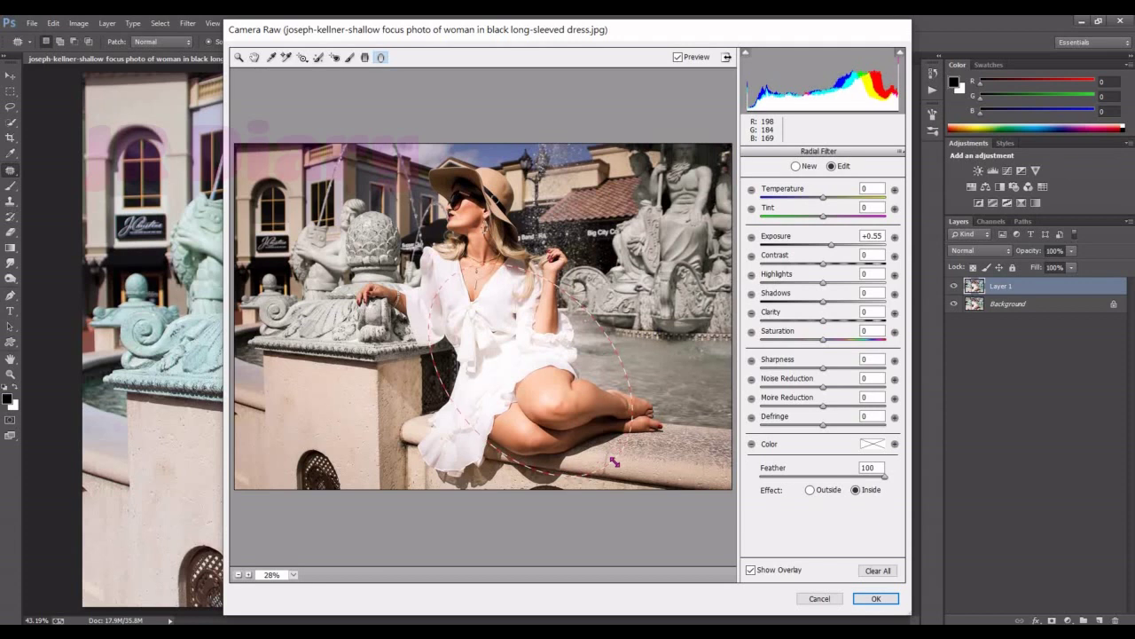
left_click_drag(643, 377, 593, 403)
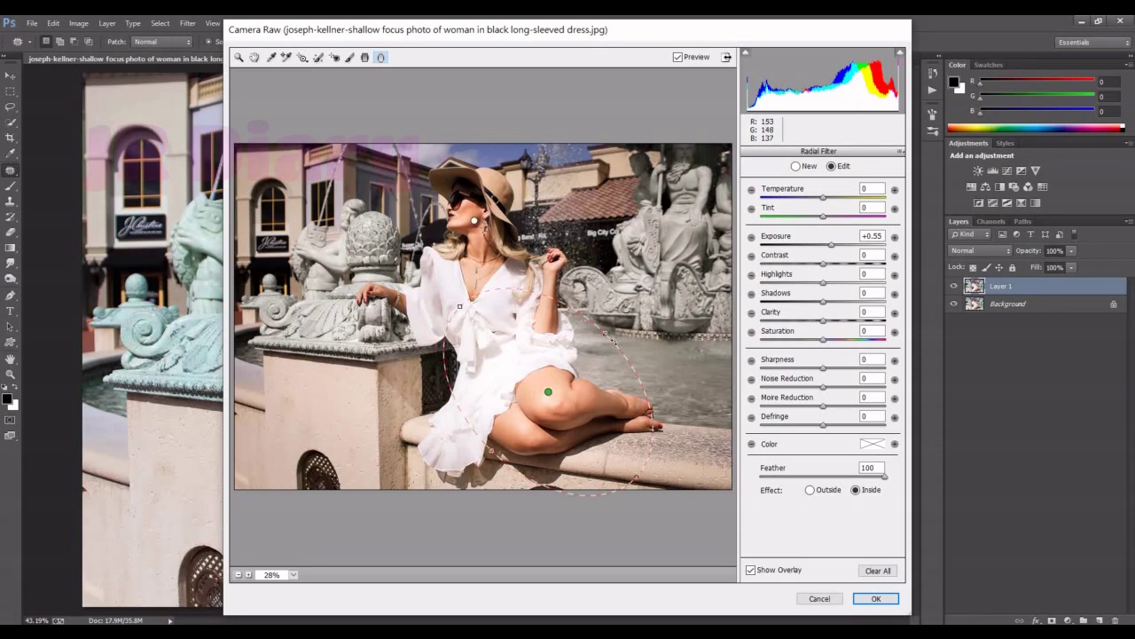
mouse_move(612, 338)
left_mouse_down()
mouse_move(592, 347)
mouse_move(583, 395)
mouse_move(569, 392)
left_mouse_up()
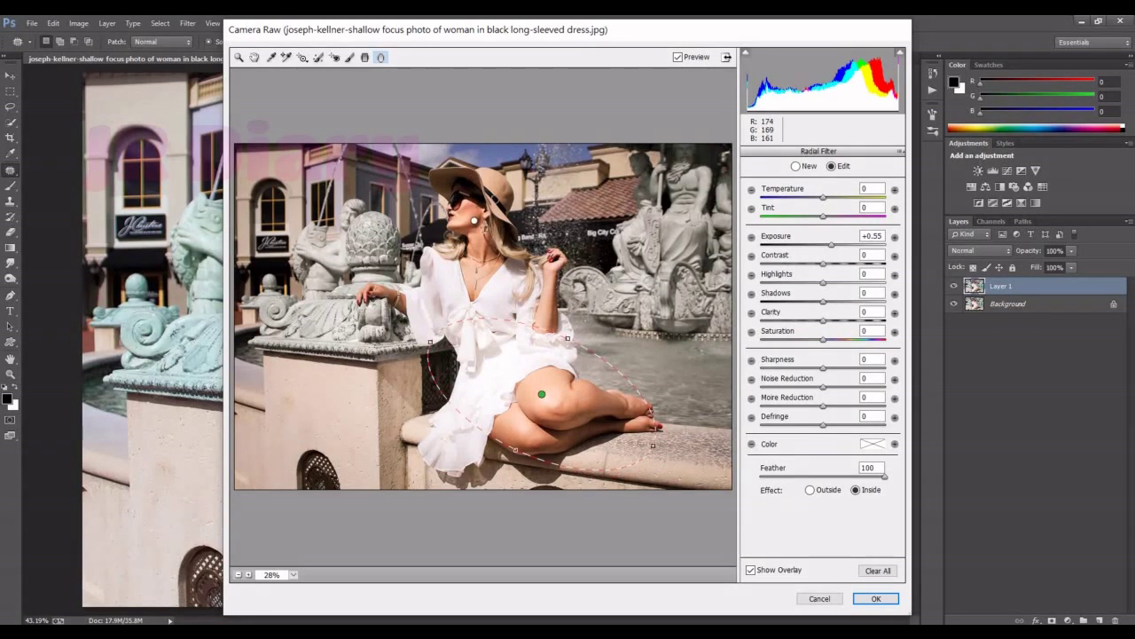
Set the second radial filter's exposure to +0.40
left_click_drag(825, 249, 829, 249)
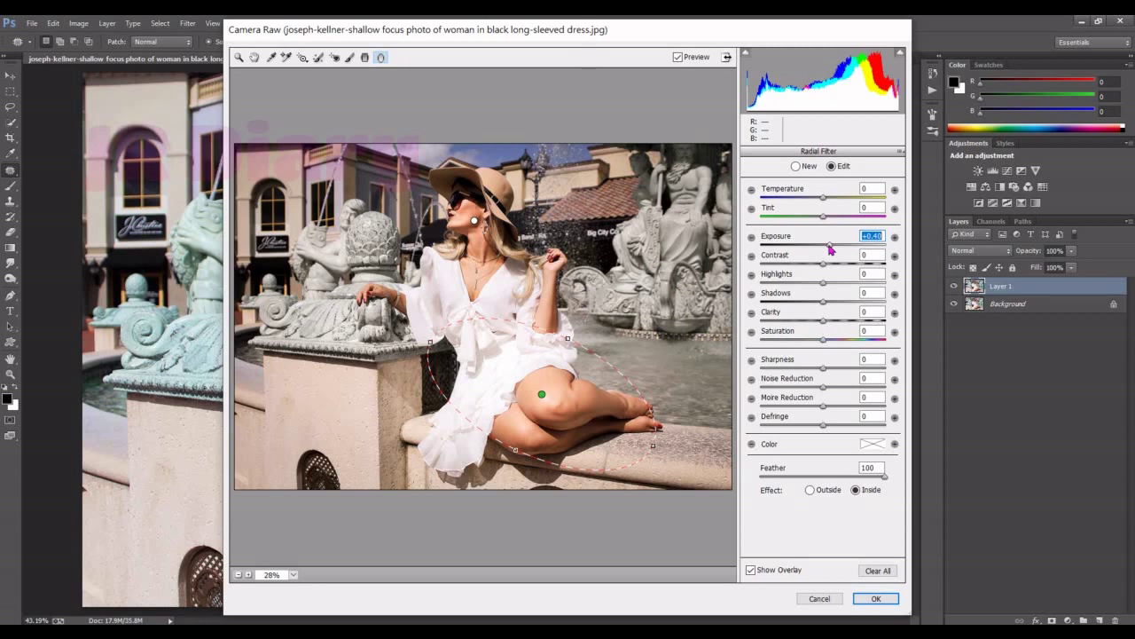
left_click(594, 382)
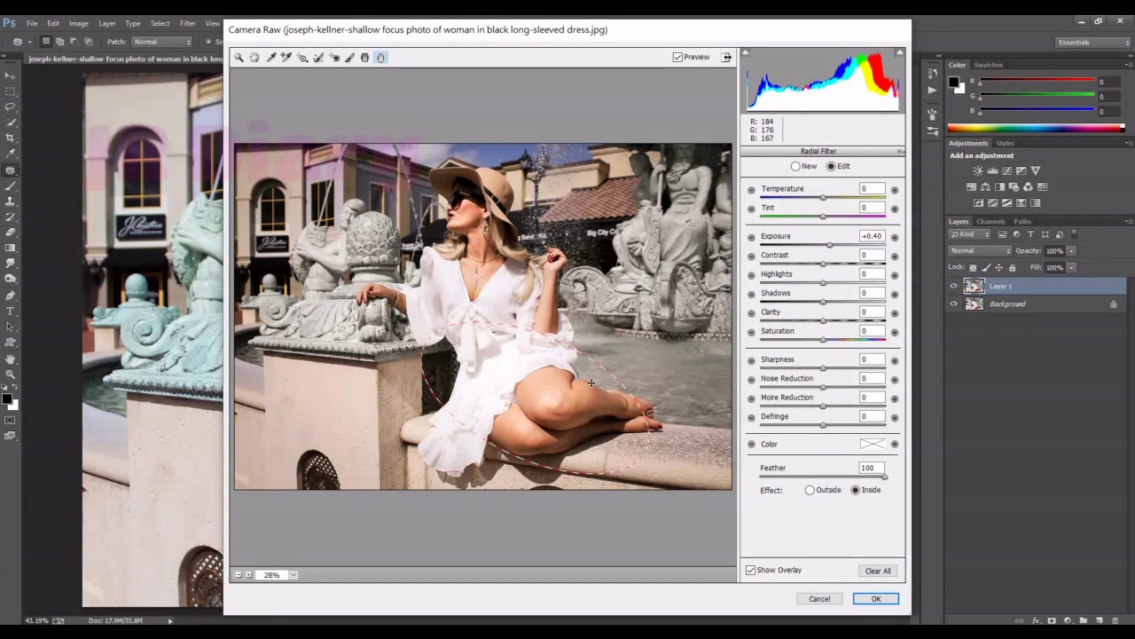
left_click(534, 397)
left_click(242, 58)
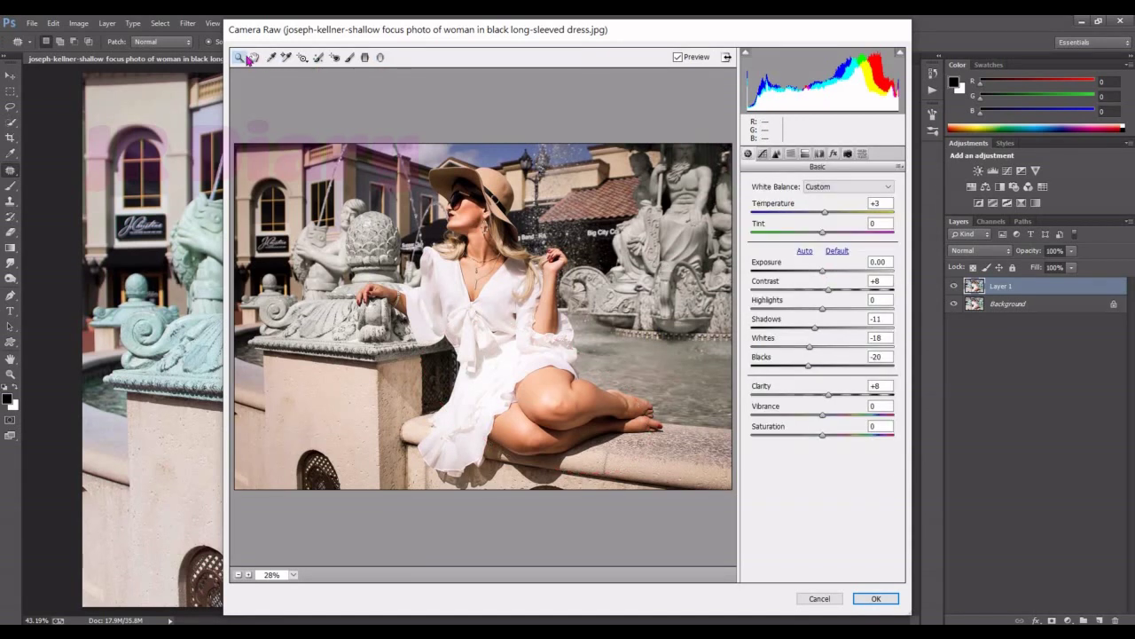
Set global Contrast +11, Vibrance +13, Saturation -17, Temperature +7 and Exposure -0.05
left_click(832, 289)
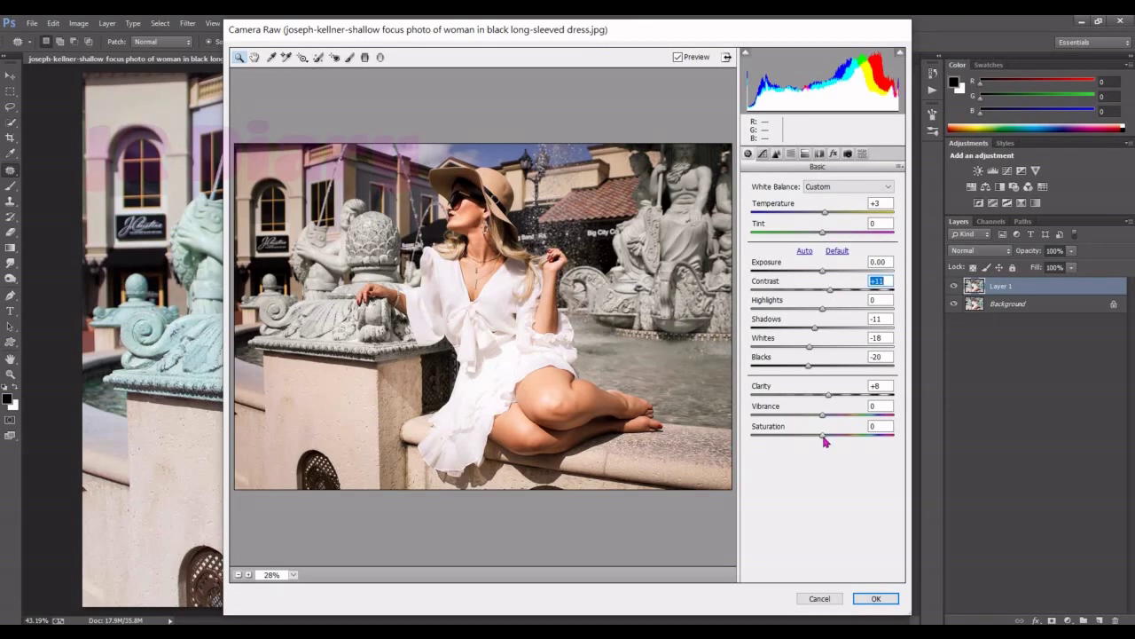
left_click_drag(823, 436, 807, 436)
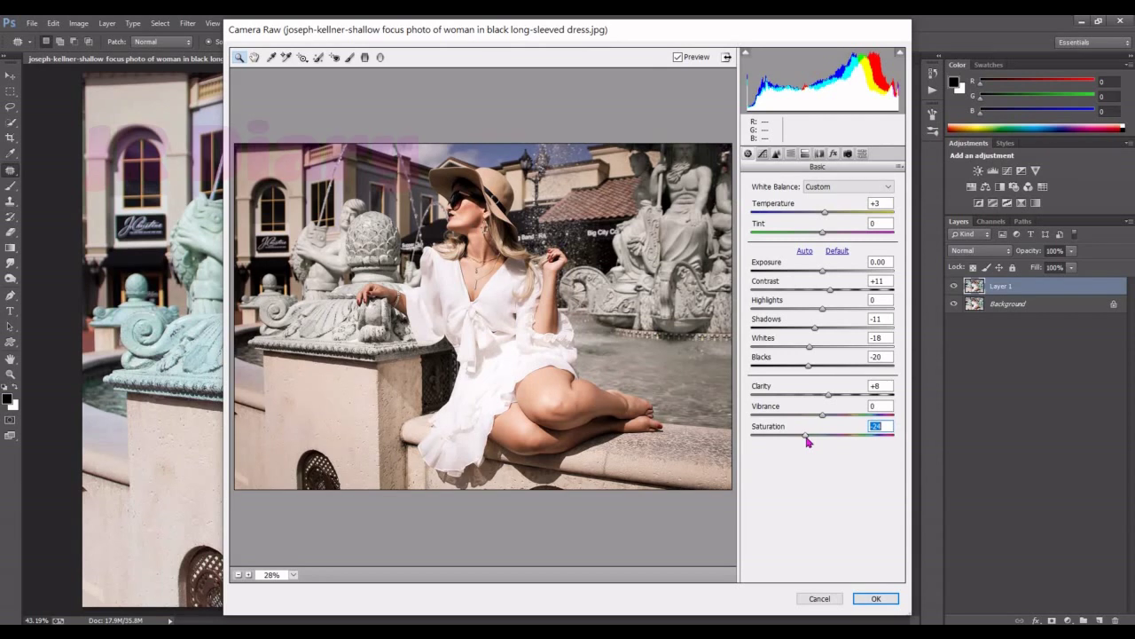
mouse_move(804, 436)
left_mouse_down()
mouse_move(833, 419)
mouse_move(811, 436)
left_mouse_up()
left_click_drag(824, 213, 831, 216)
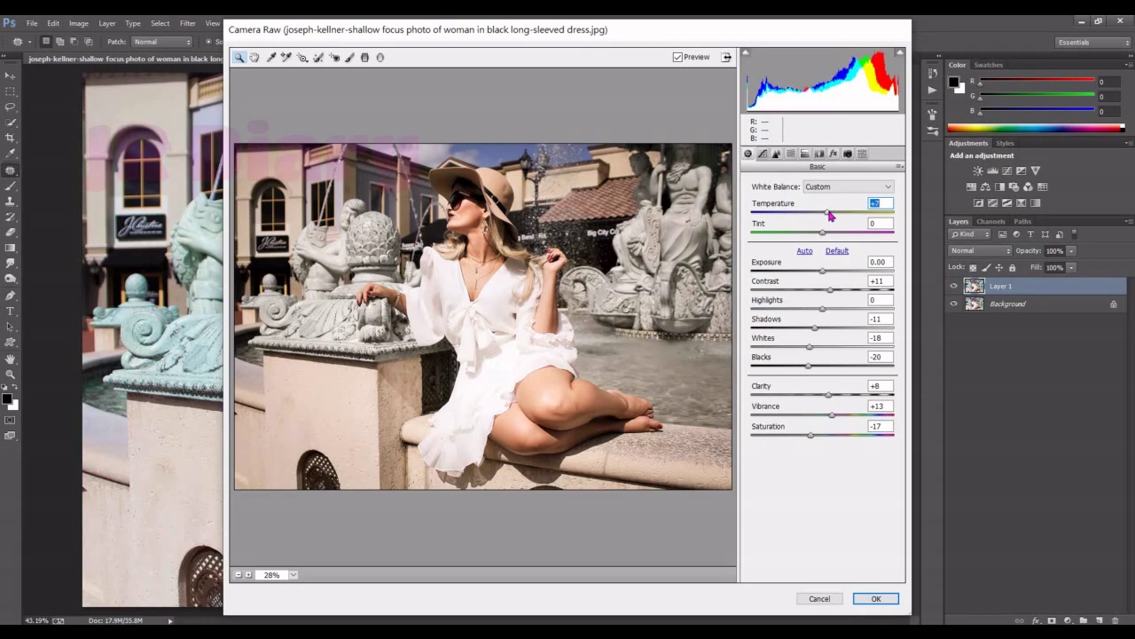
left_click_drag(823, 269, 822, 271)
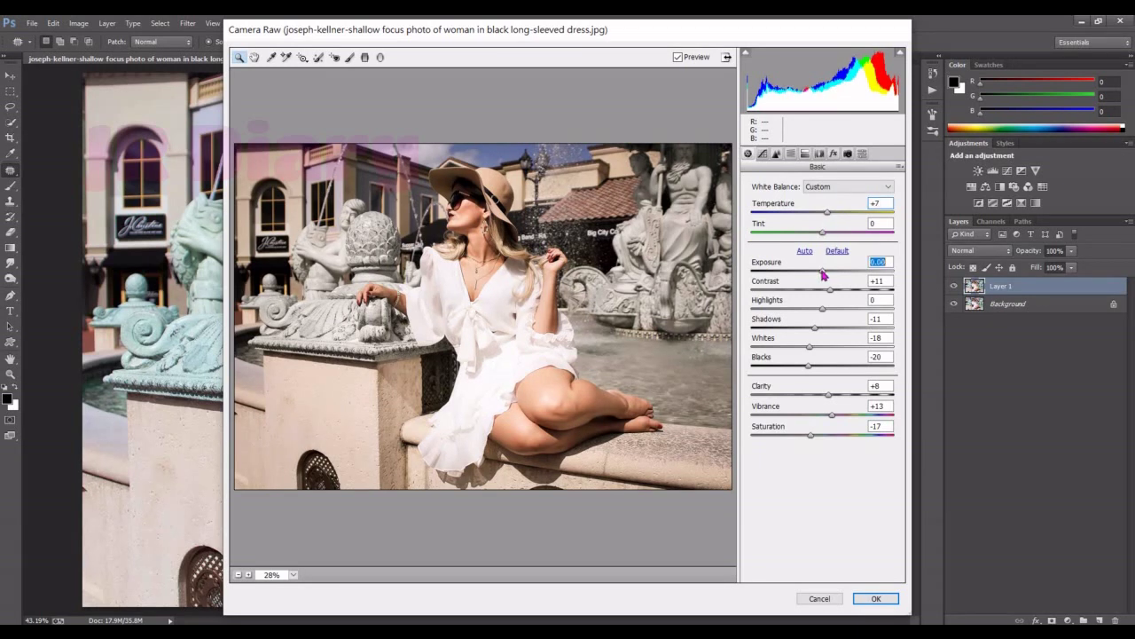
Build a custom point tone curve with blacks lifted to 15 and whites lowered to 247
left_click(776, 154)
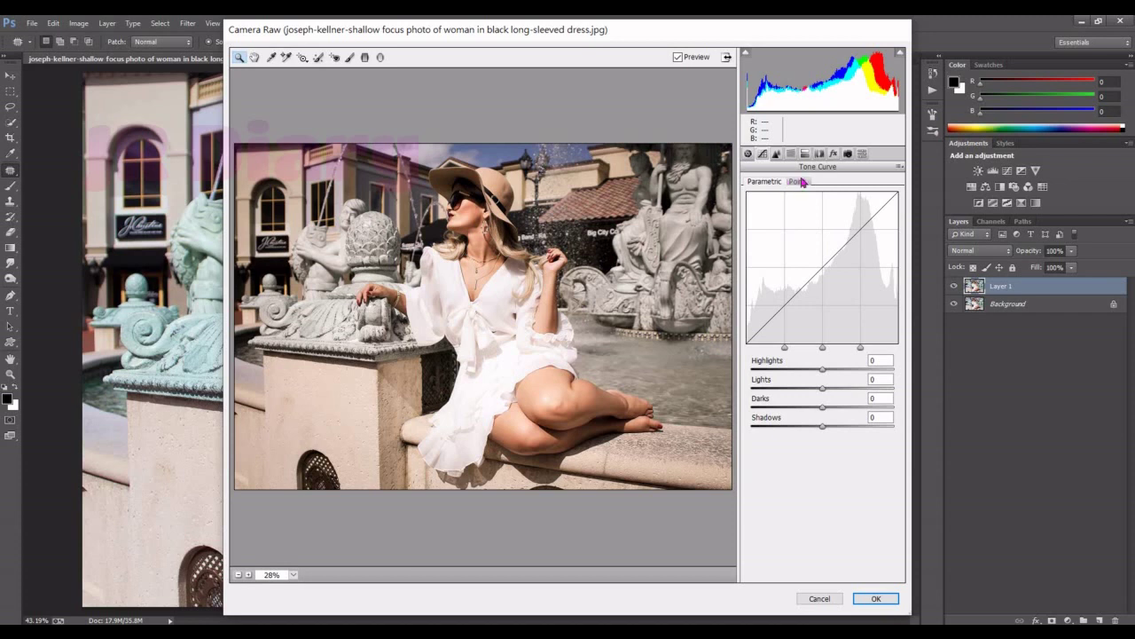
left_click(799, 180)
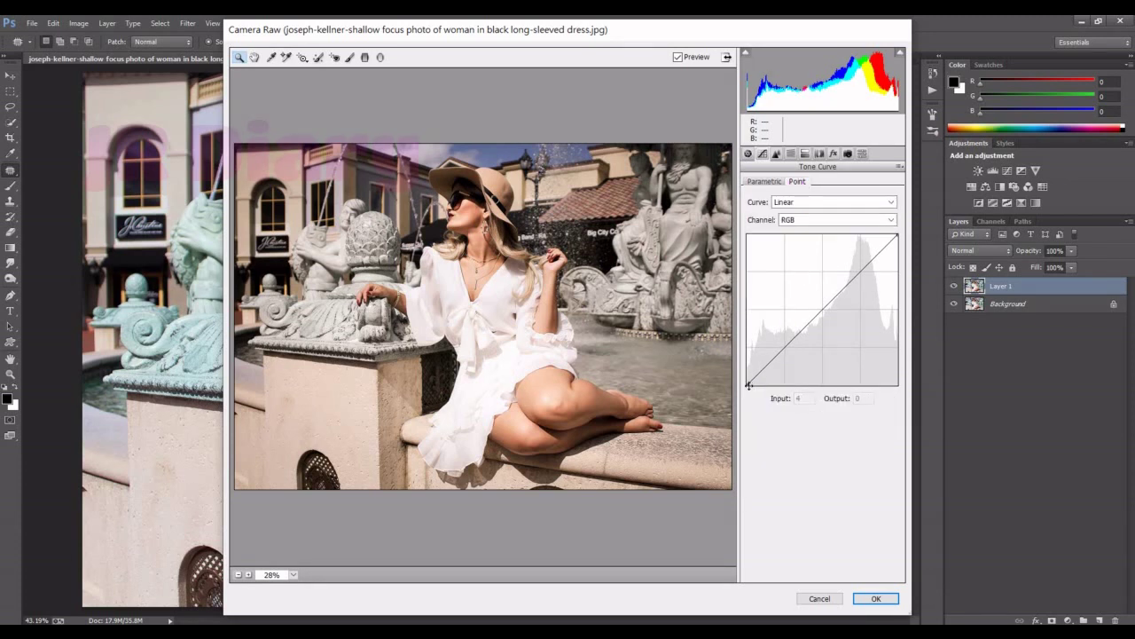
left_click_drag(748, 385, 742, 377)
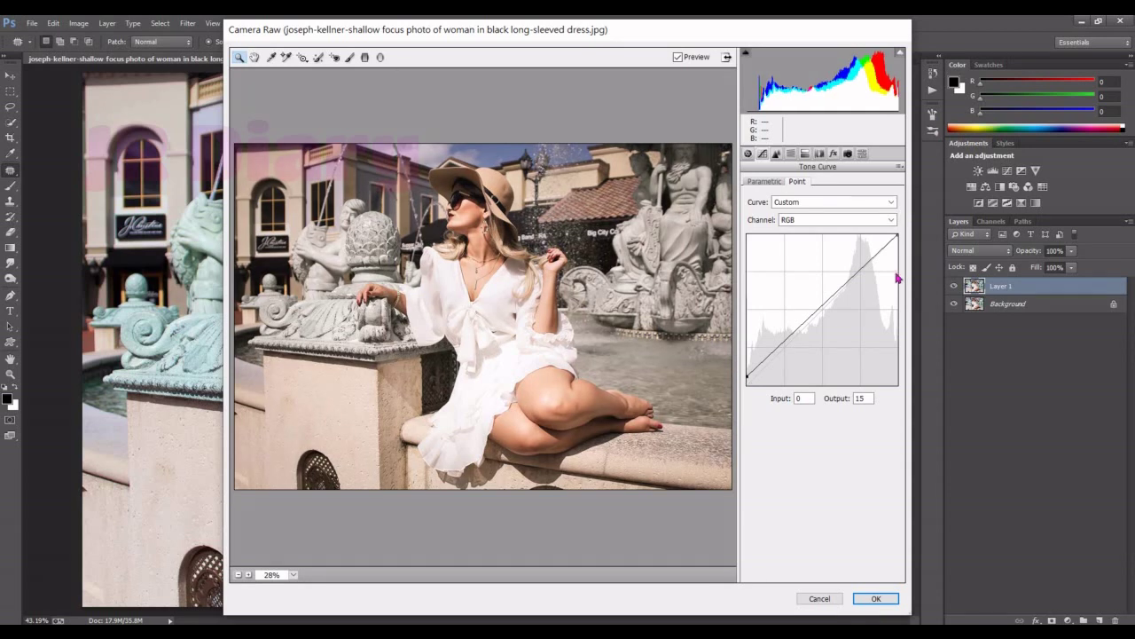
left_click_drag(897, 235, 899, 238)
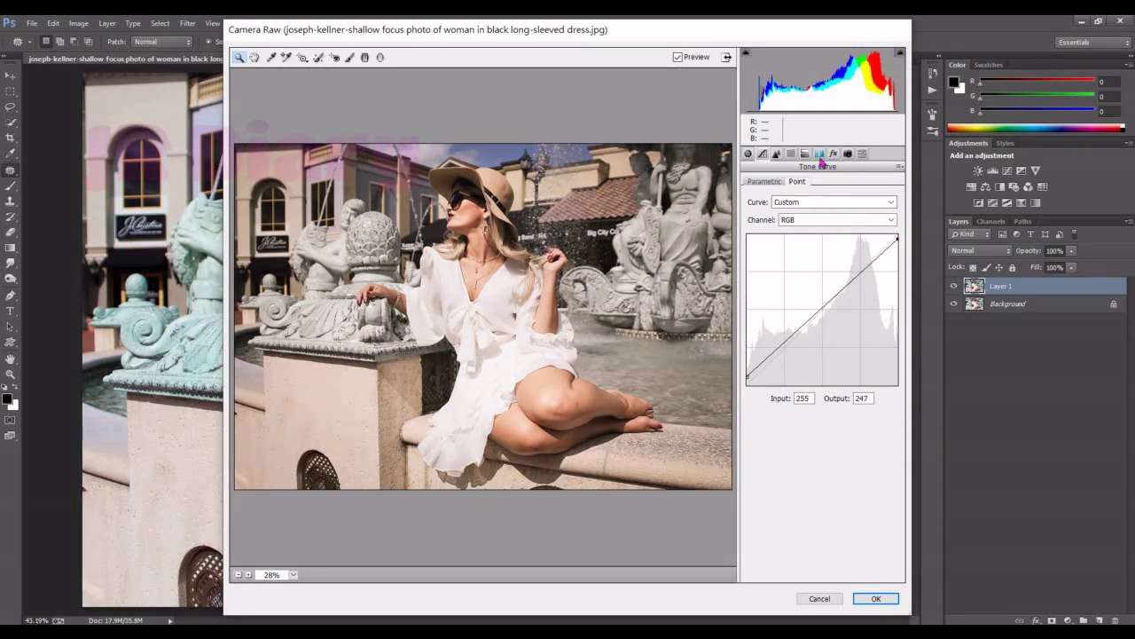
left_click(818, 154)
left_click(823, 154)
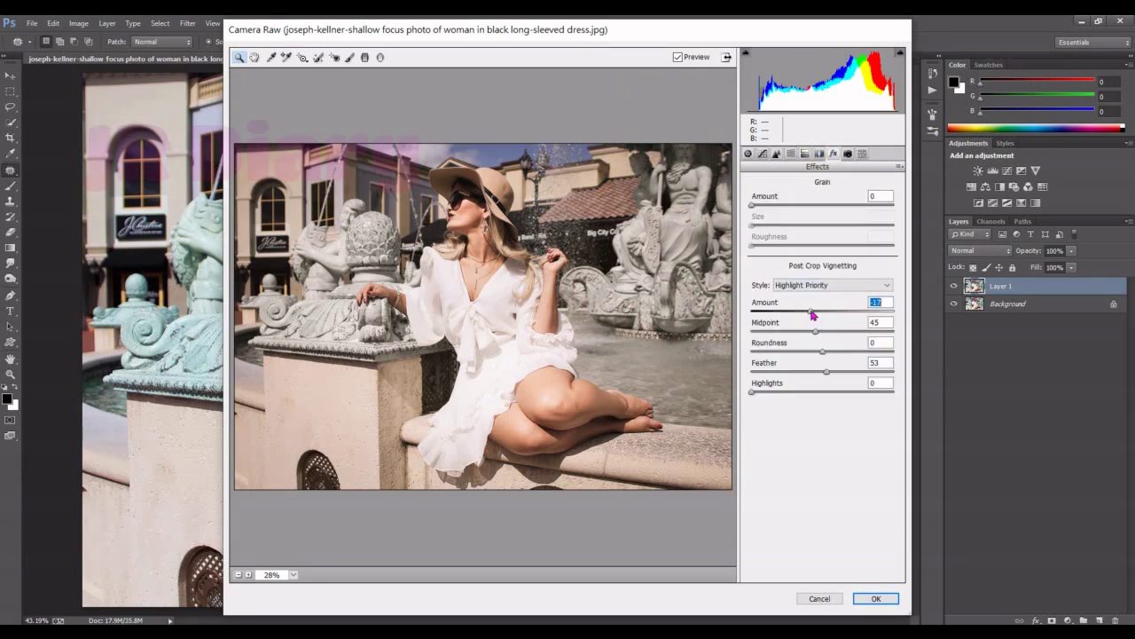
Set post-crop vignetting to Amount -37, Midpoint 37 and Feather 60
mouse_move(810, 312)
left_mouse_down()
mouse_move(805, 332)
mouse_move(798, 312)
mouse_move(804, 332)
left_mouse_up()
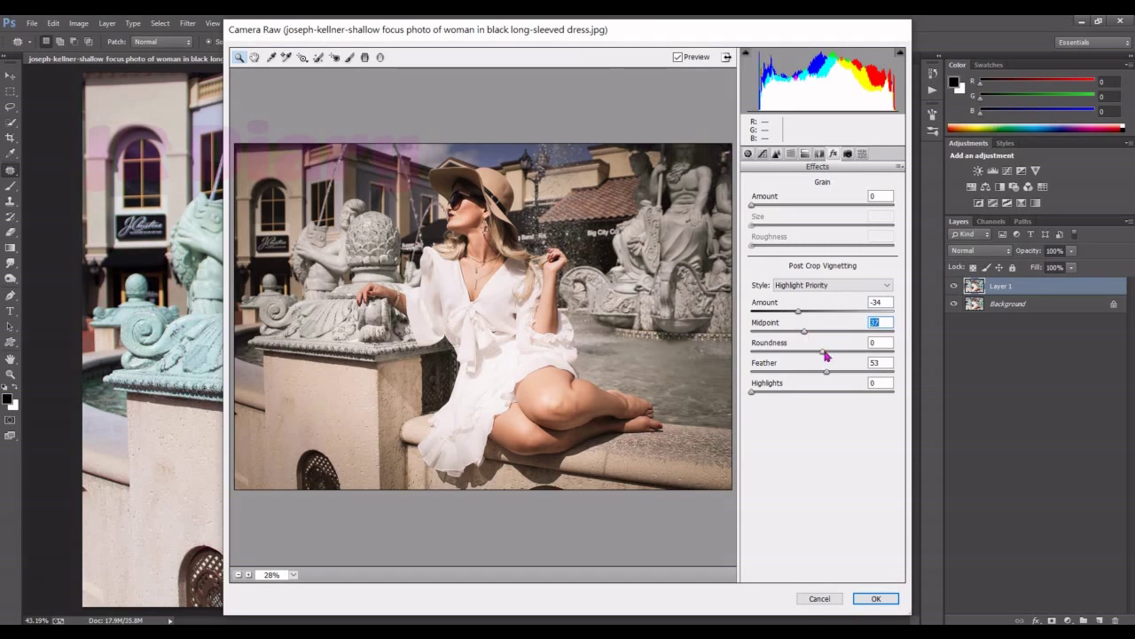
left_click_drag(826, 372, 833, 376)
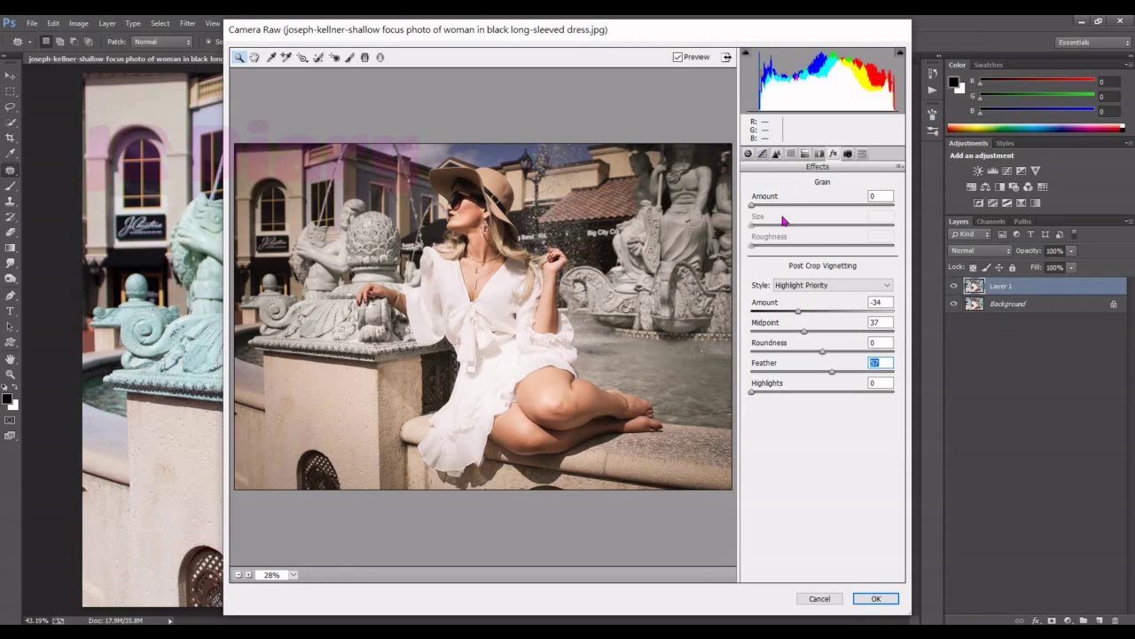
left_click_drag(798, 314, 797, 315)
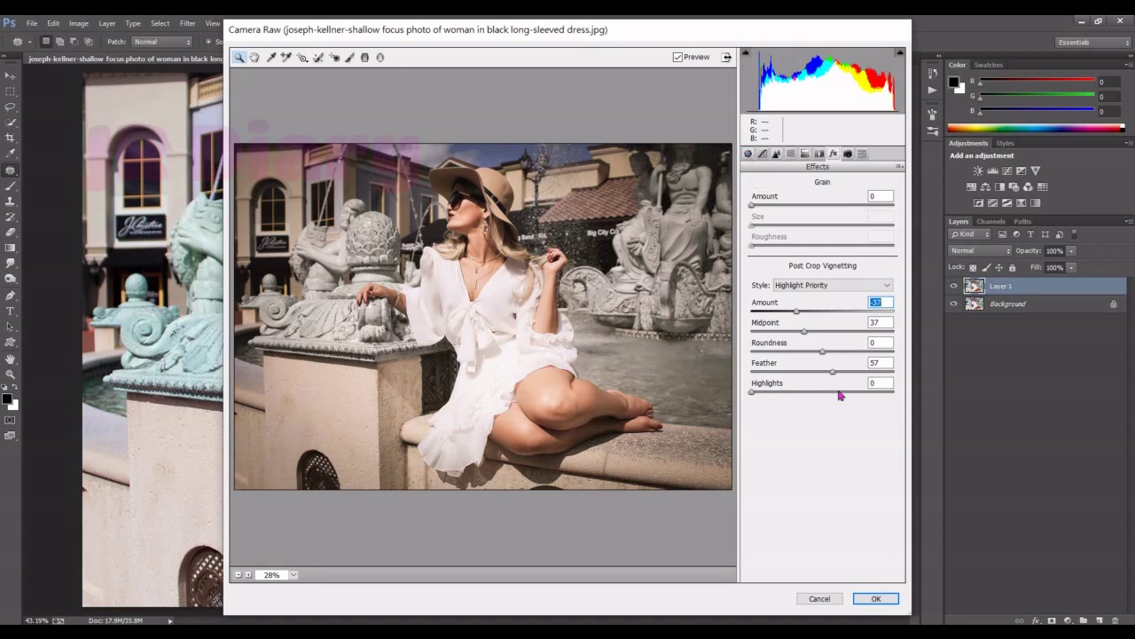
left_click_drag(833, 371, 844, 373)
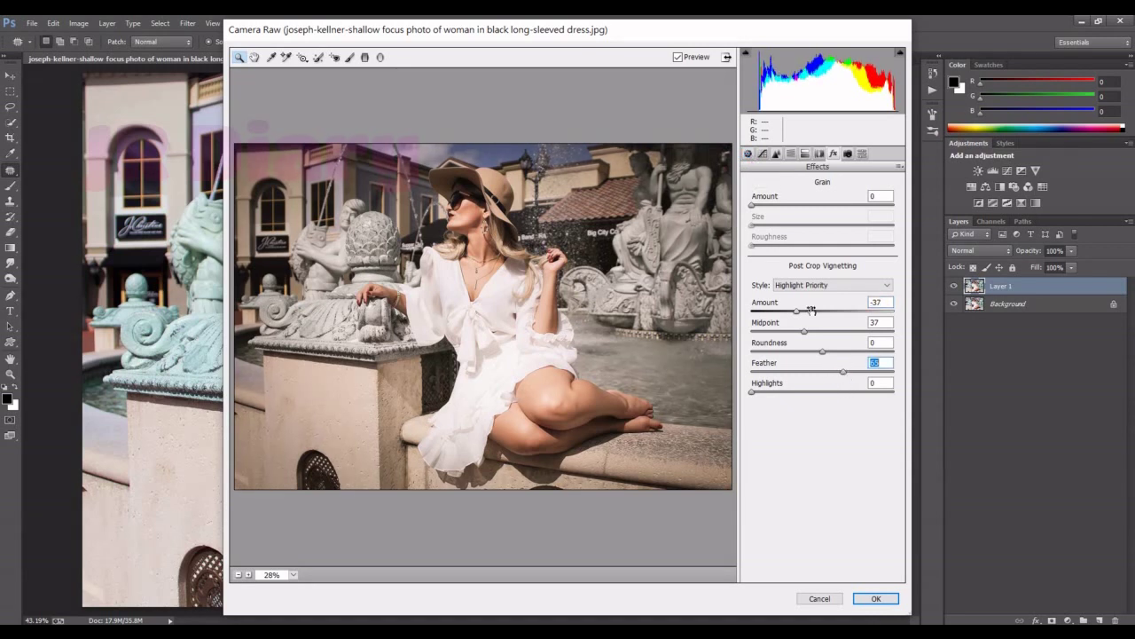
left_click(748, 154)
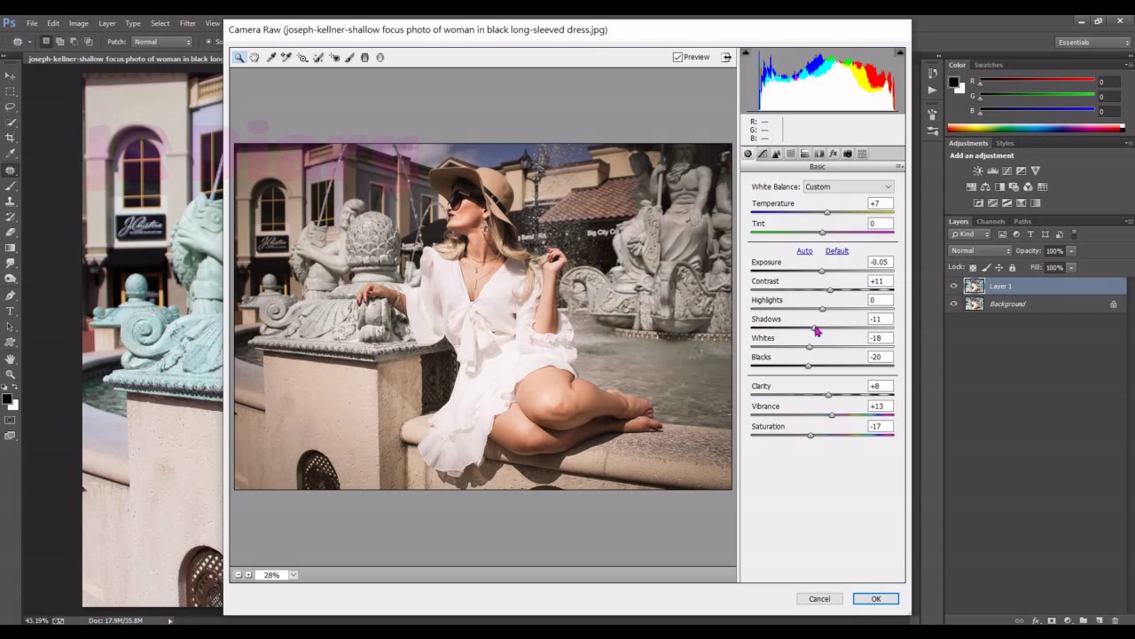
Set Shadows to -4 and Blacks to -16, then apply the Camera Raw grade to Layer 1
left_click_drag(815, 328, 820, 328)
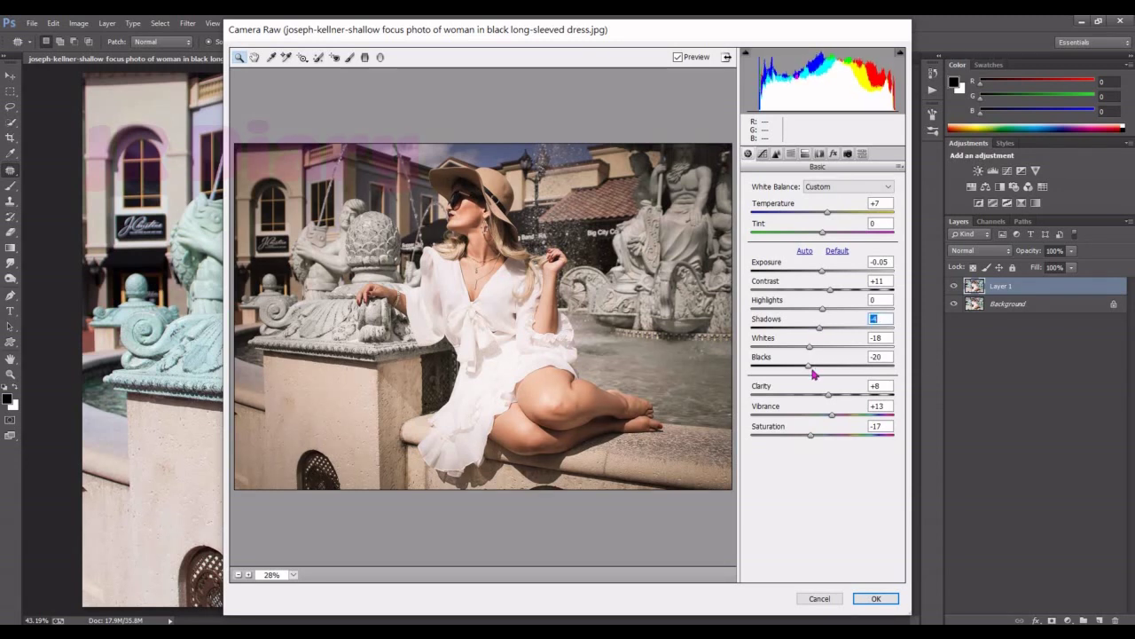
left_click_drag(814, 374, 814, 372)
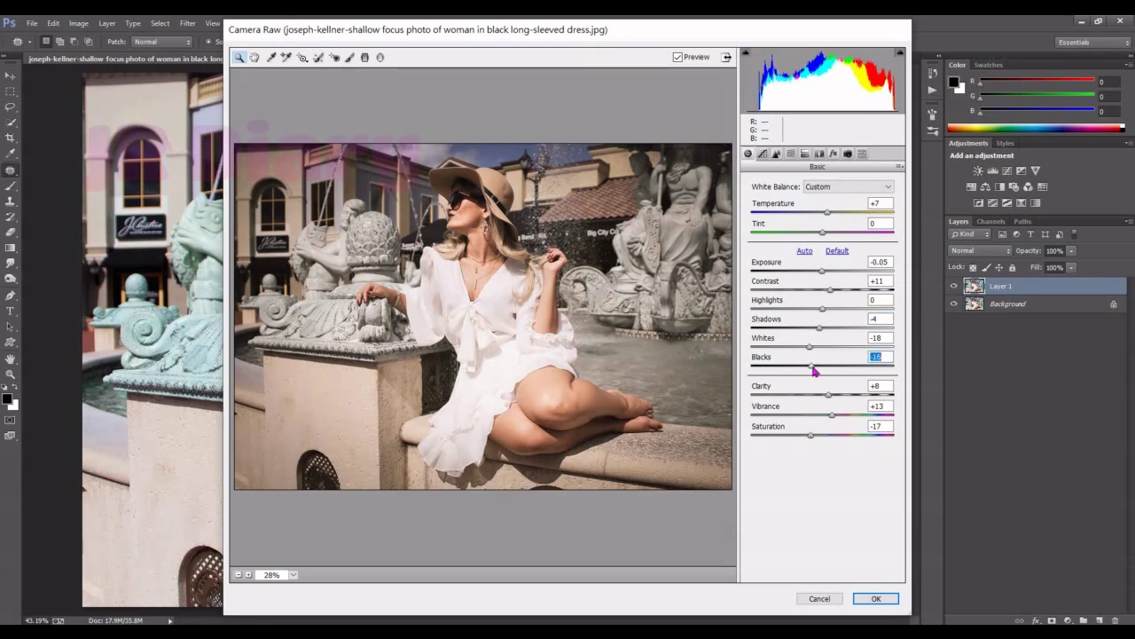
left_click(870, 601)
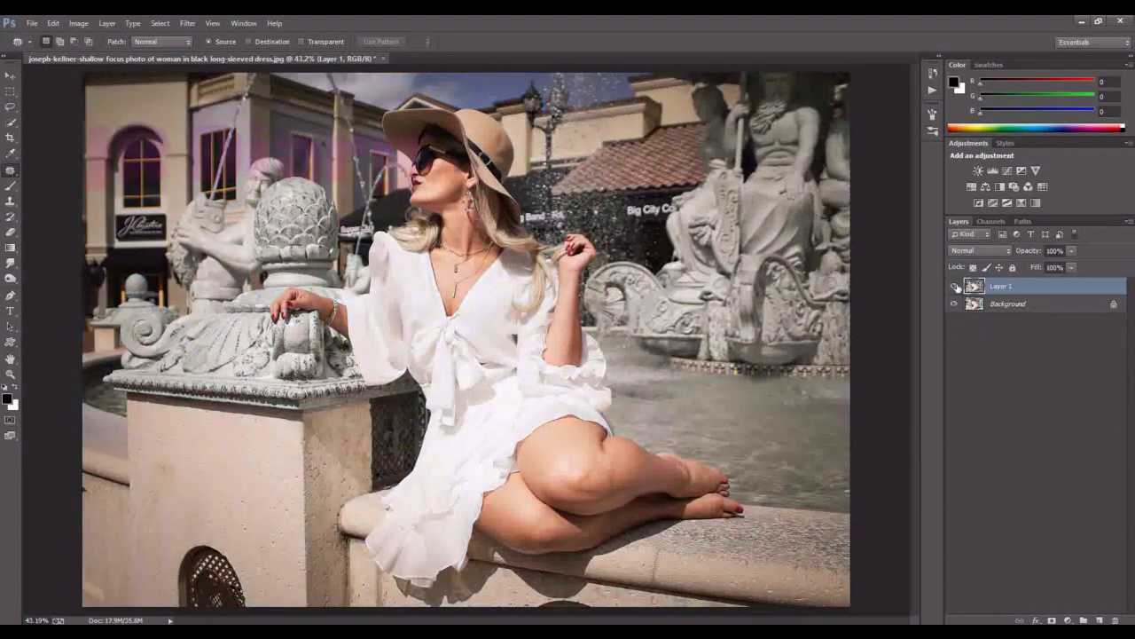
left_click(955, 286)
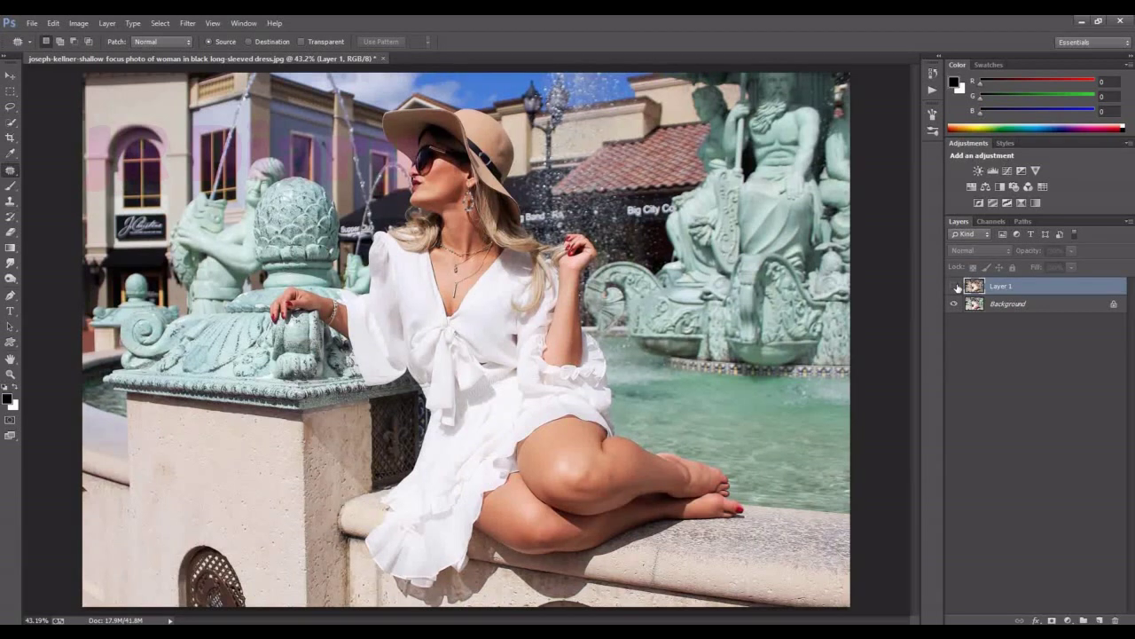
left_click(955, 286)
left_click(956, 286)
left_click(957, 286)
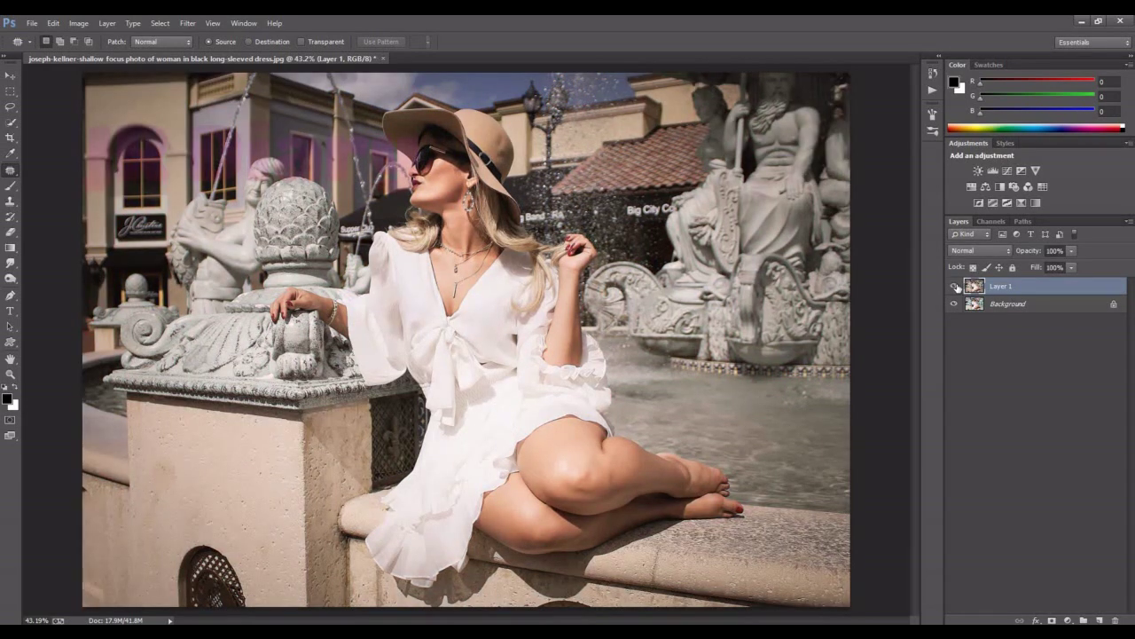